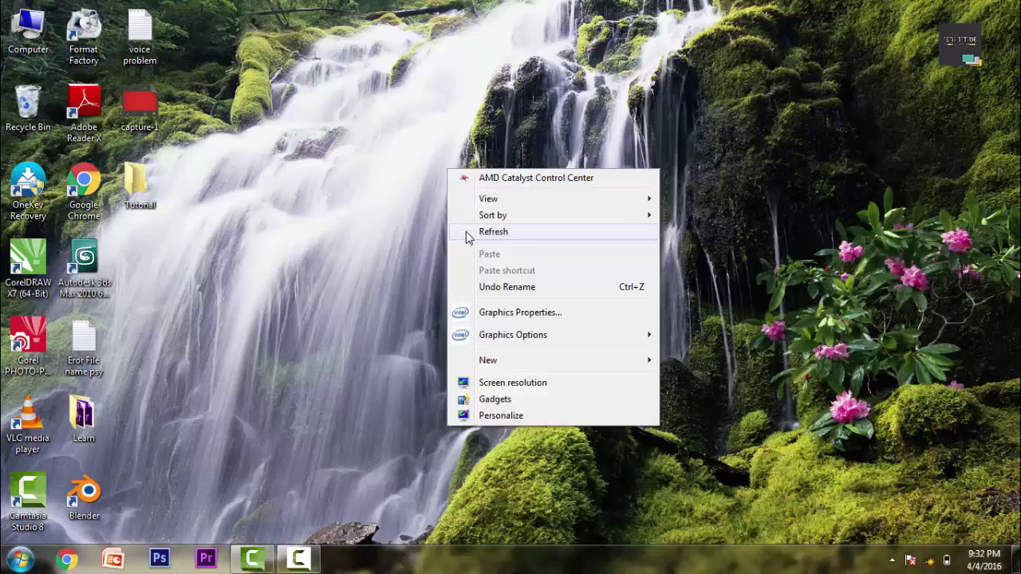
{"action": "left_click", "coordinate": [459, 231]}
{"action": "right_click", "coordinate": [434, 217]}
{"action": "left_click", "coordinate": [460, 280]}
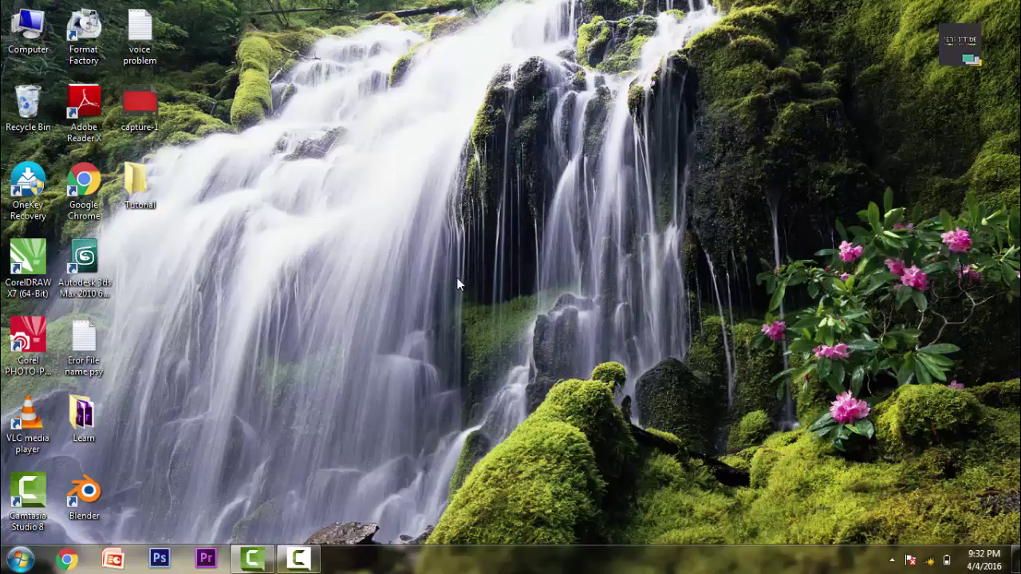
{"action": "right_click", "coordinate": [429, 206]}
{"action": "left_click", "coordinate": [463, 267]}
{"action": "right_click", "coordinate": [436, 215]}
{"action": "left_click", "coordinate": [470, 280]}
{"action": "right_click", "coordinate": [446, 245]}
{"action": "left_click", "coordinate": [474, 309]}
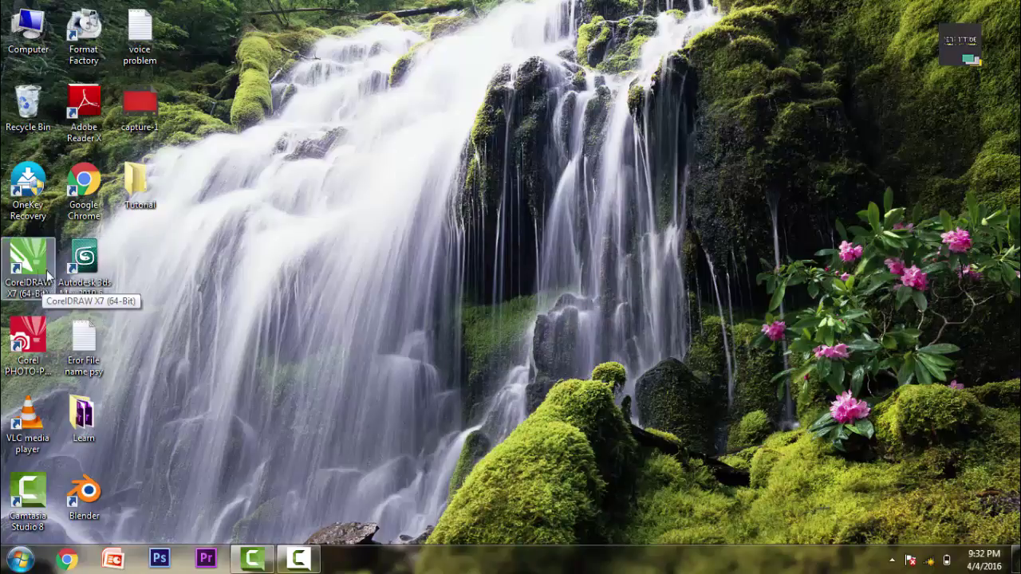
{"action": "right_click", "coordinate": [396, 213]}
{"action": "left_click", "coordinate": [425, 275]}
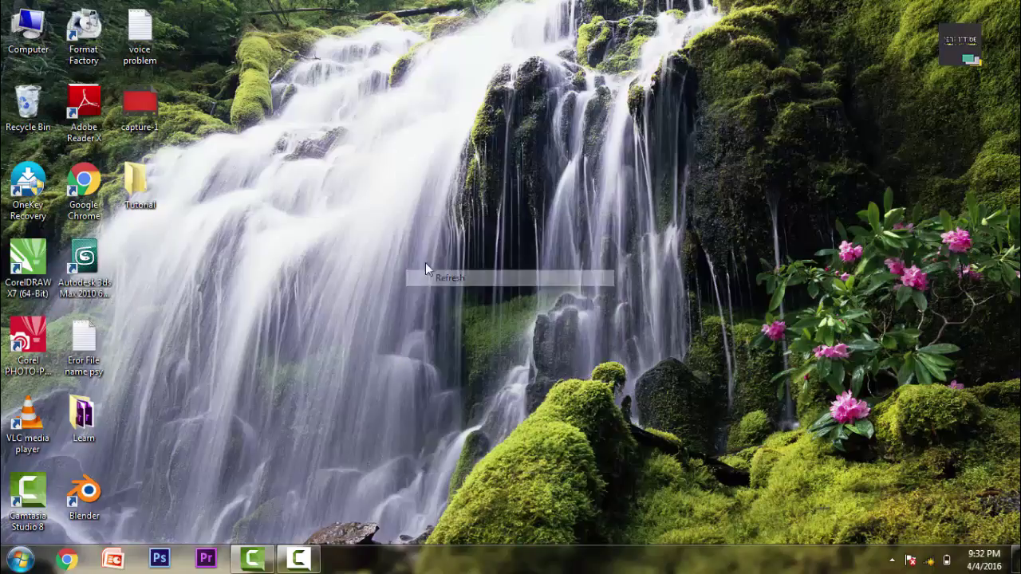
{"action": "right_click", "coordinate": [417, 245]}
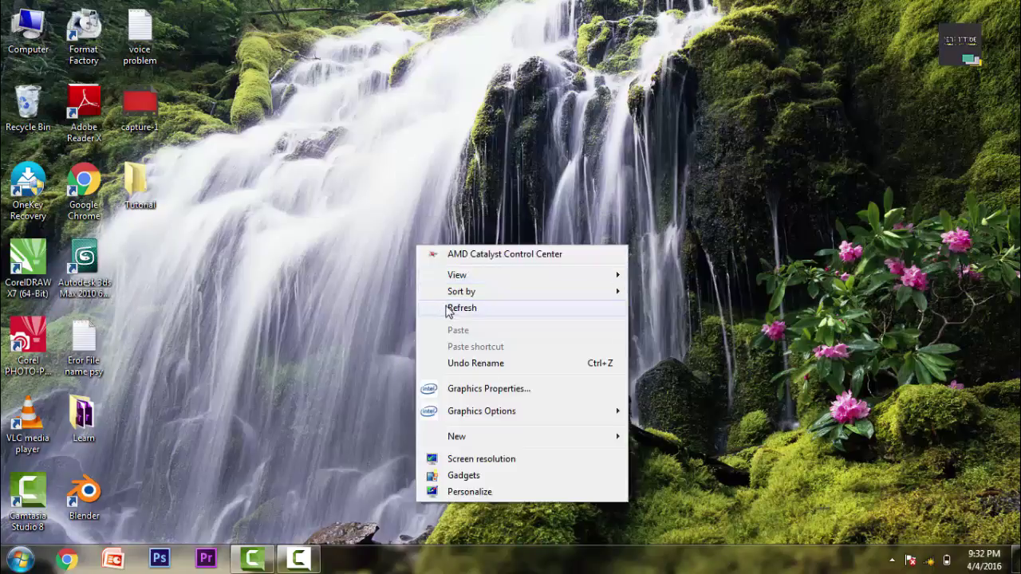
{"action": "left_click", "coordinate": [447, 309]}
{"action": "right_click", "coordinate": [402, 206]}
{"action": "left_click", "coordinate": [438, 271]}
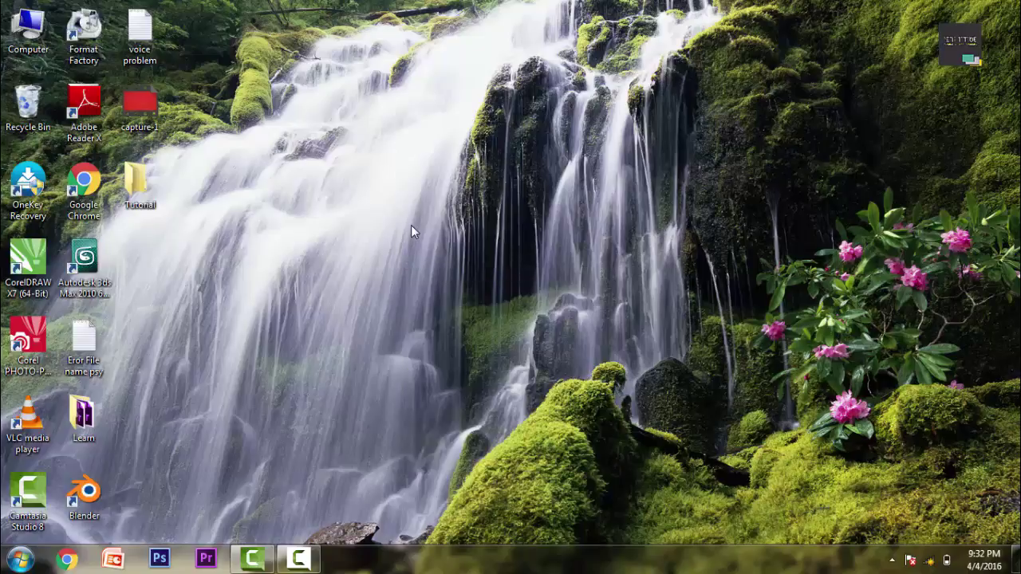
{"action": "right_click", "coordinate": [412, 230]}
{"action": "left_click", "coordinate": [444, 284]}
{"action": "right_click", "coordinate": [396, 181]}
{"action": "left_click", "coordinate": [444, 246]}
Launch CorelDRAW X7 and open the New From Template dialog from the welcome screen
{"action": "left_click", "coordinate": [32, 275]}
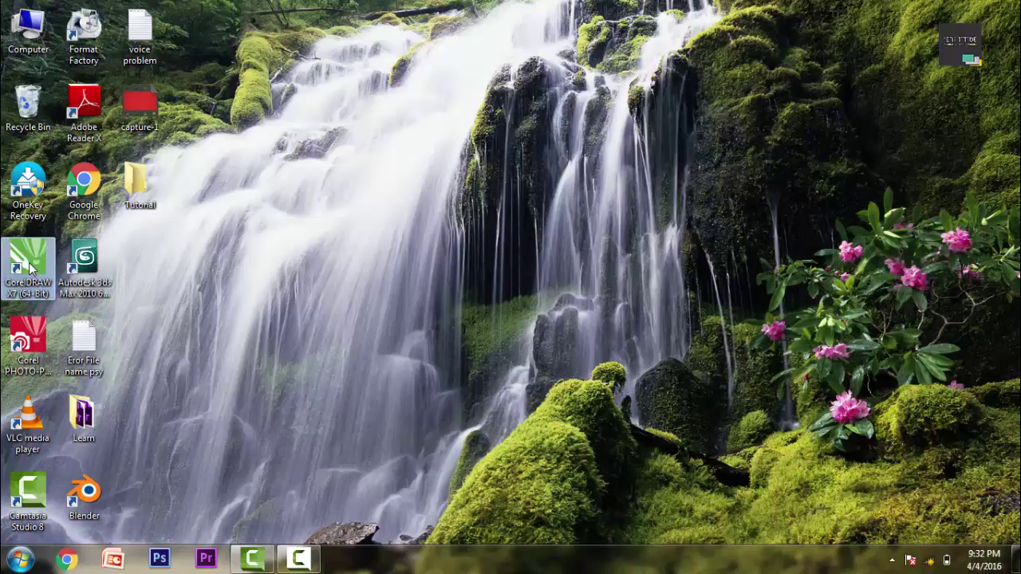
{"action": "double_click", "coordinate": [30, 265]}
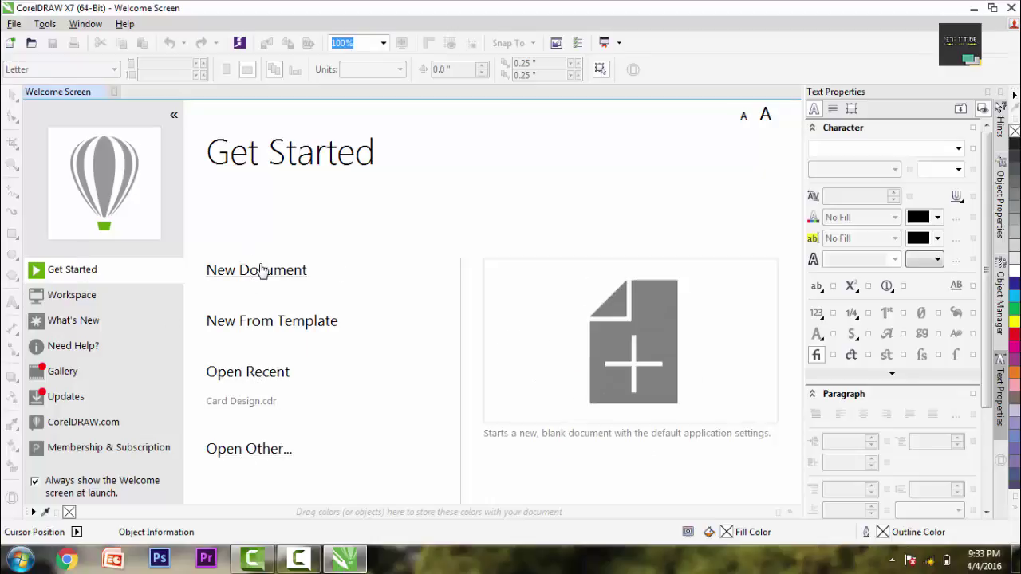
{"action": "left_click", "coordinate": [264, 333]}
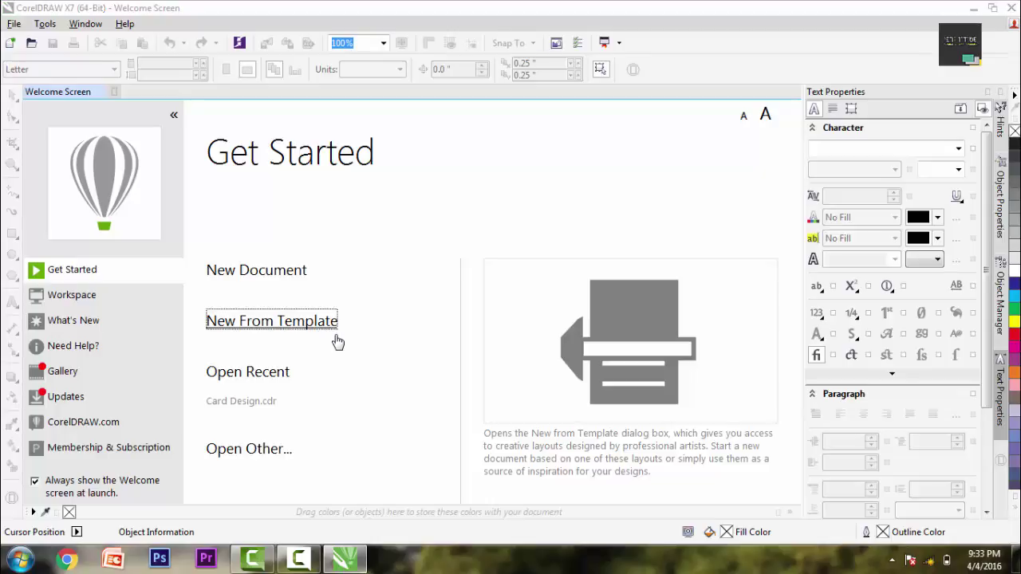
{"action": "left_click", "coordinate": [232, 320]}
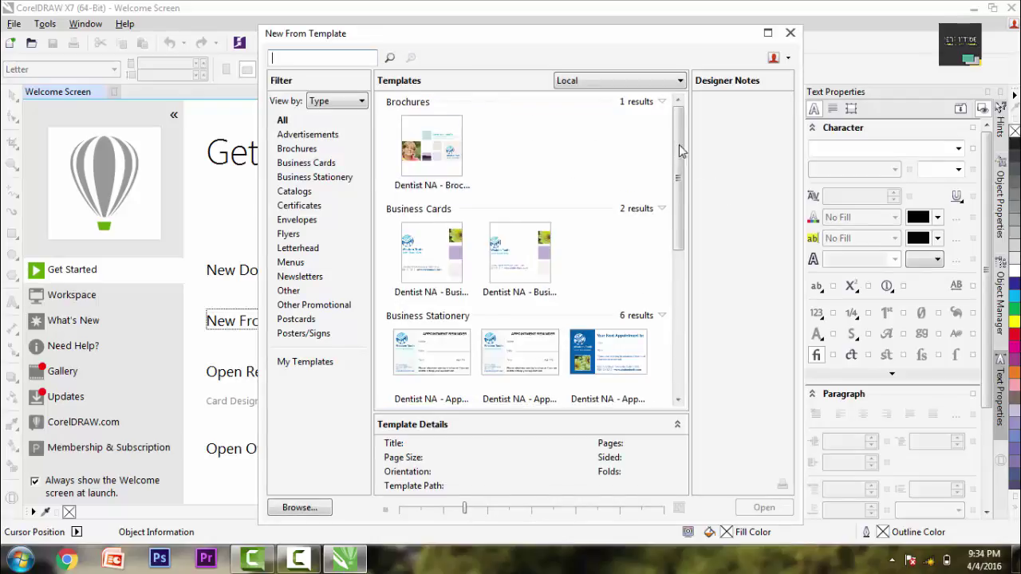
Browse the local templates by type, going through the categories from Advertisements to Other Promotional
{"action": "left_click_drag", "start_coordinate": [680, 171], "coordinate": [678, 245]}
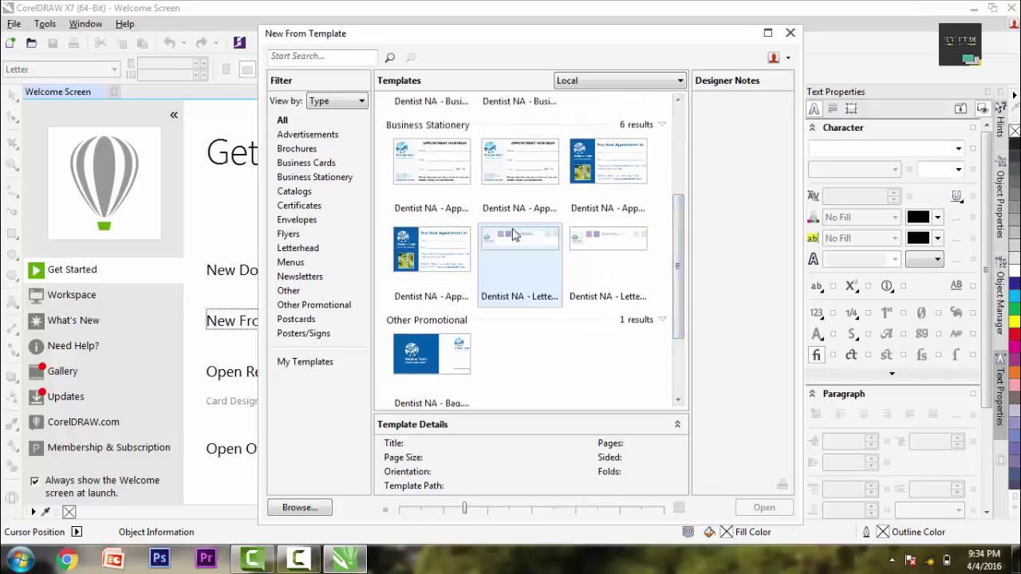
{"action": "left_click", "coordinate": [304, 136]}
{"action": "left_click", "coordinate": [297, 149]}
{"action": "left_click", "coordinate": [309, 163]}
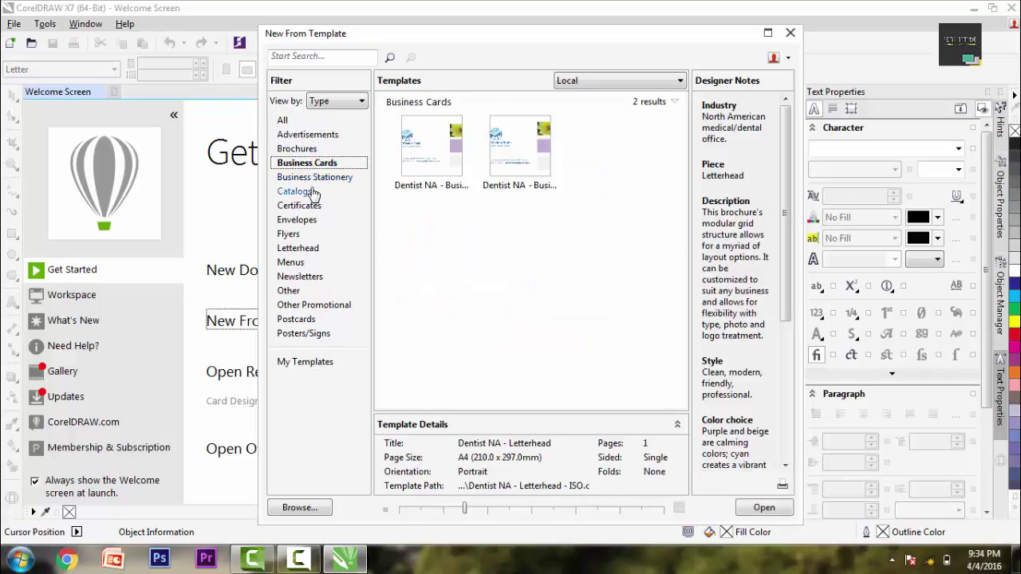
{"action": "left_click", "coordinate": [311, 177]}
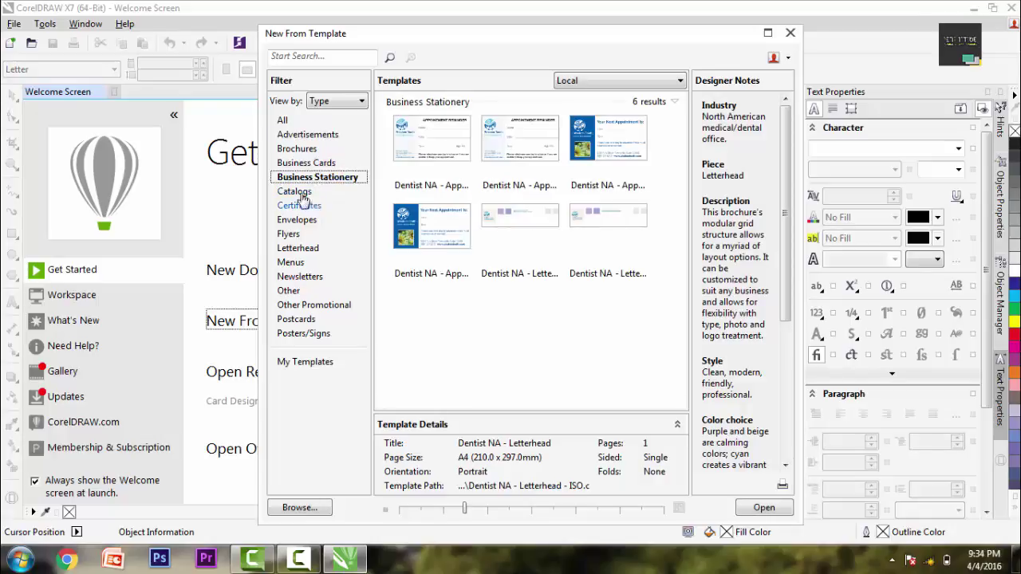
{"action": "left_click", "coordinate": [296, 193]}
{"action": "left_click", "coordinate": [295, 206]}
{"action": "left_click", "coordinate": [301, 223]}
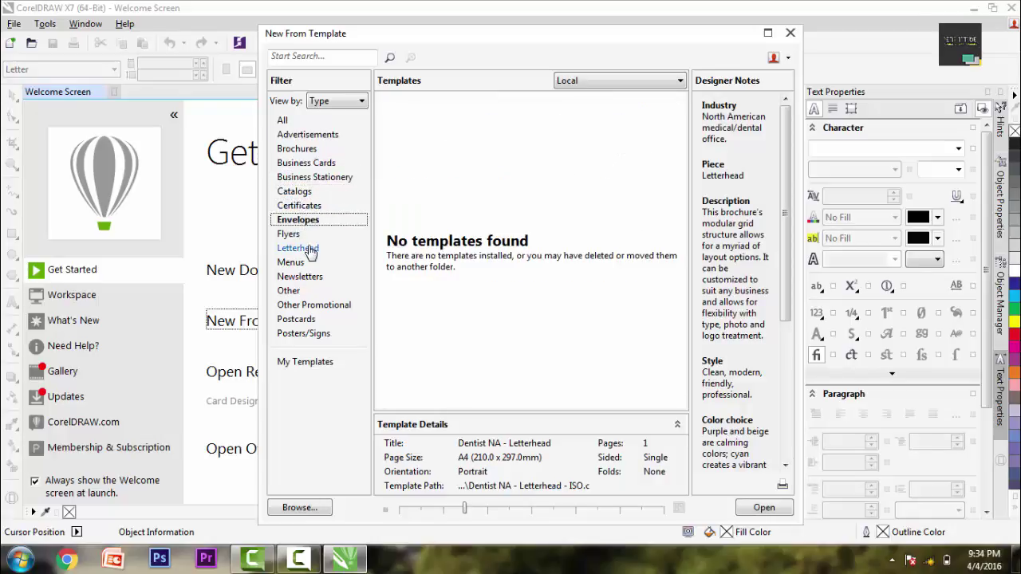
{"action": "left_click", "coordinate": [289, 234]}
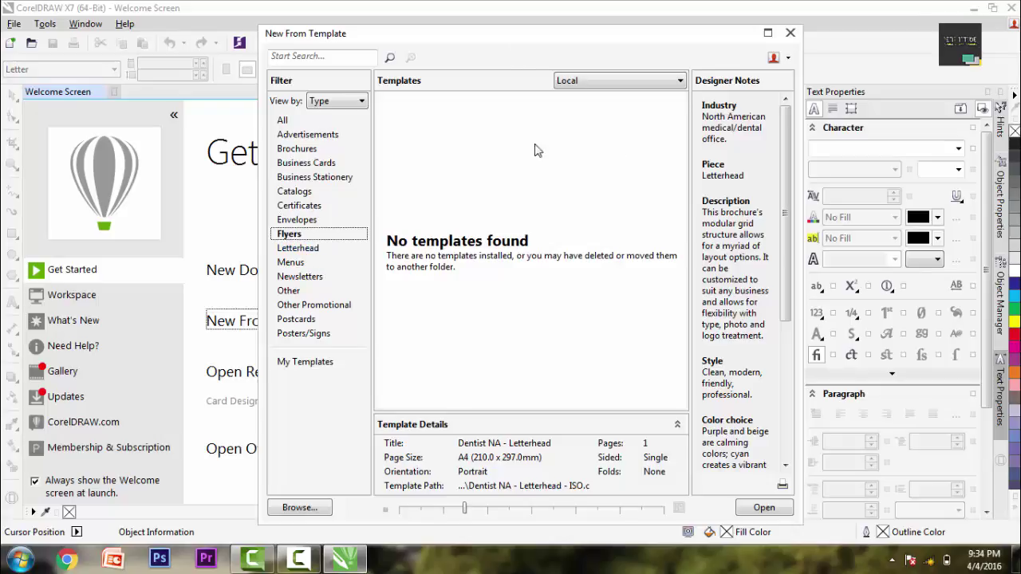
{"action": "left_click", "coordinate": [298, 248]}
{"action": "left_click", "coordinate": [290, 262]}
{"action": "left_click", "coordinate": [302, 276]}
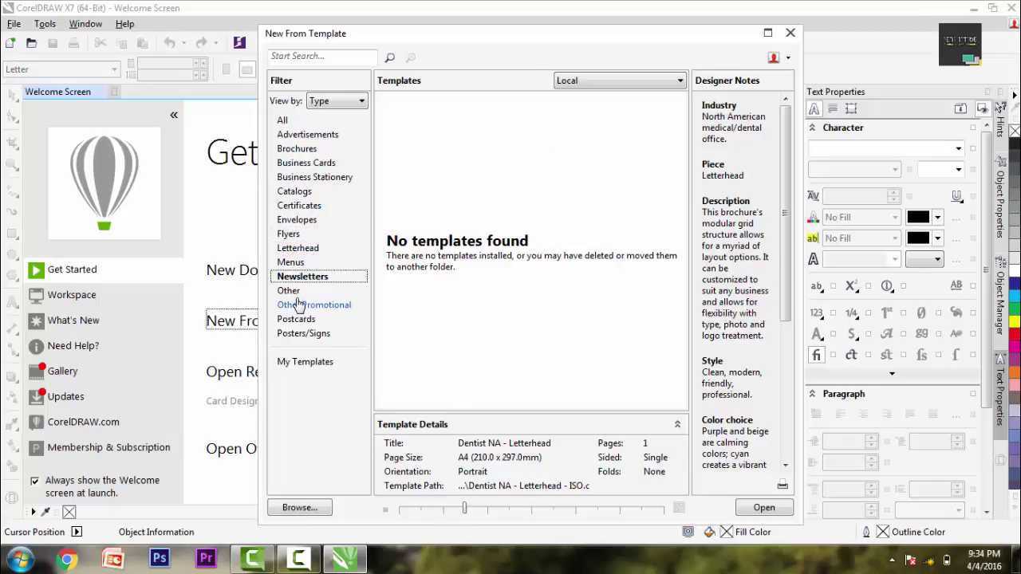
{"action": "left_click", "coordinate": [289, 292]}
{"action": "left_click", "coordinate": [307, 307]}
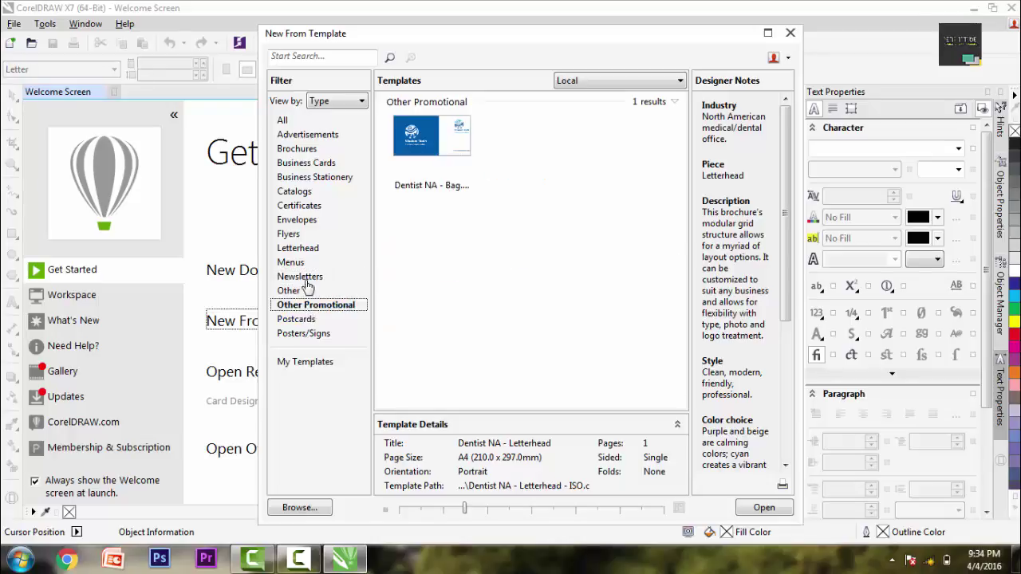
Revisit template categories such as Business Cards, Envelopes and Brochures, ending on Business Stationery
{"action": "left_click", "coordinate": [321, 164]}
{"action": "key", "text": "Up"}
{"action": "key", "text": "Up"}
{"action": "key", "text": "e"}
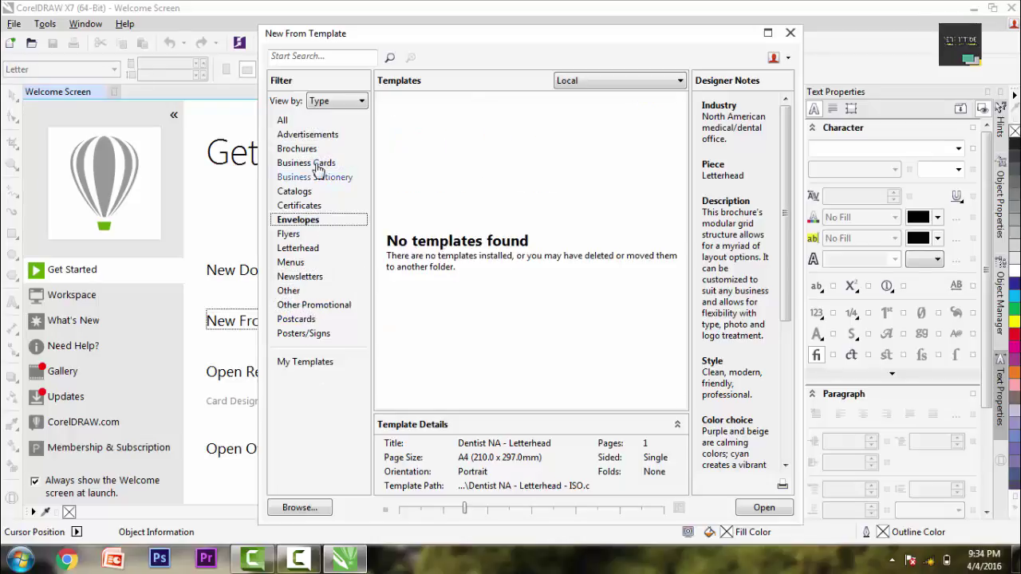
{"action": "key", "text": "m"}
{"action": "left_click", "coordinate": [317, 180]}
{"action": "key", "text": "b"}
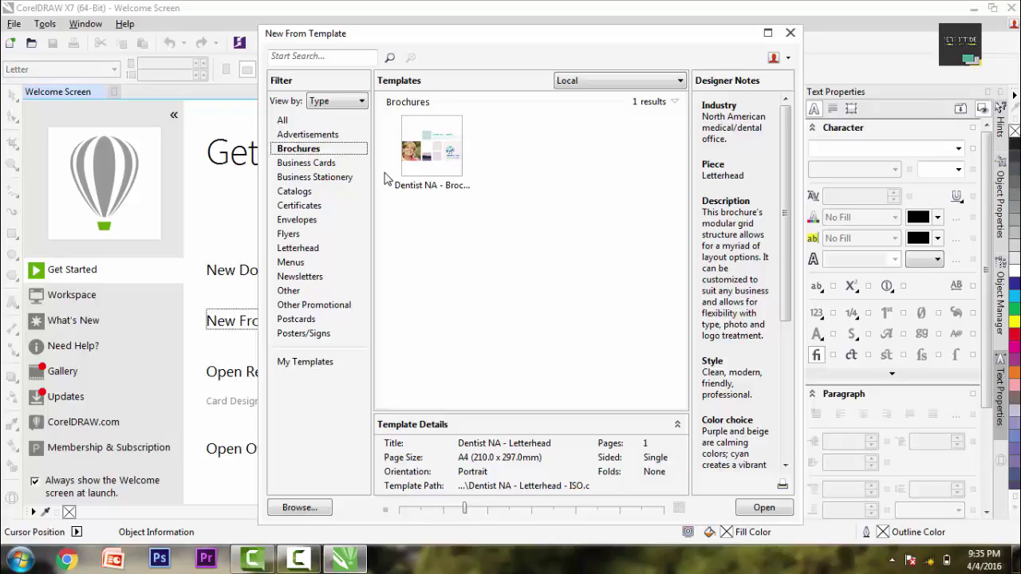
{"action": "left_click", "coordinate": [311, 178]}
List both local and online Business Stationery templates, preview the designs, and close the dialog without opening one
{"action": "left_click", "coordinate": [621, 81]}
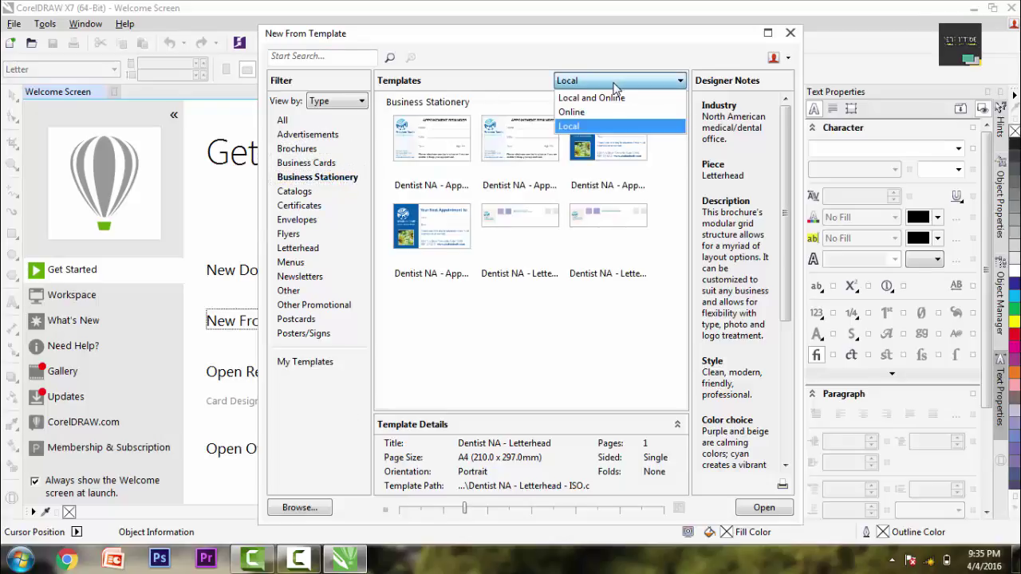
{"action": "left_click", "coordinate": [610, 98]}
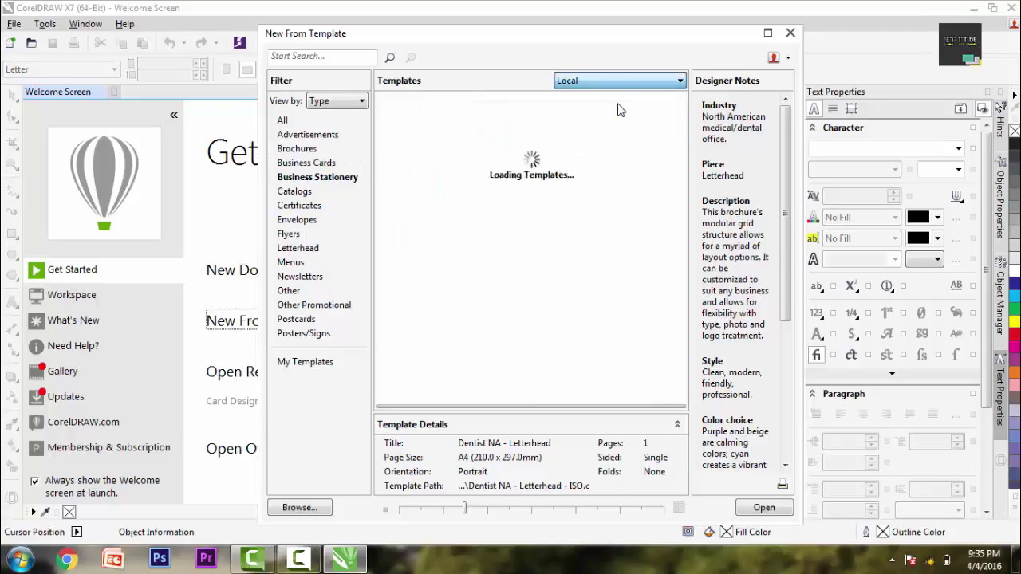
{"action": "mouse_move", "coordinate": [466, 249]}
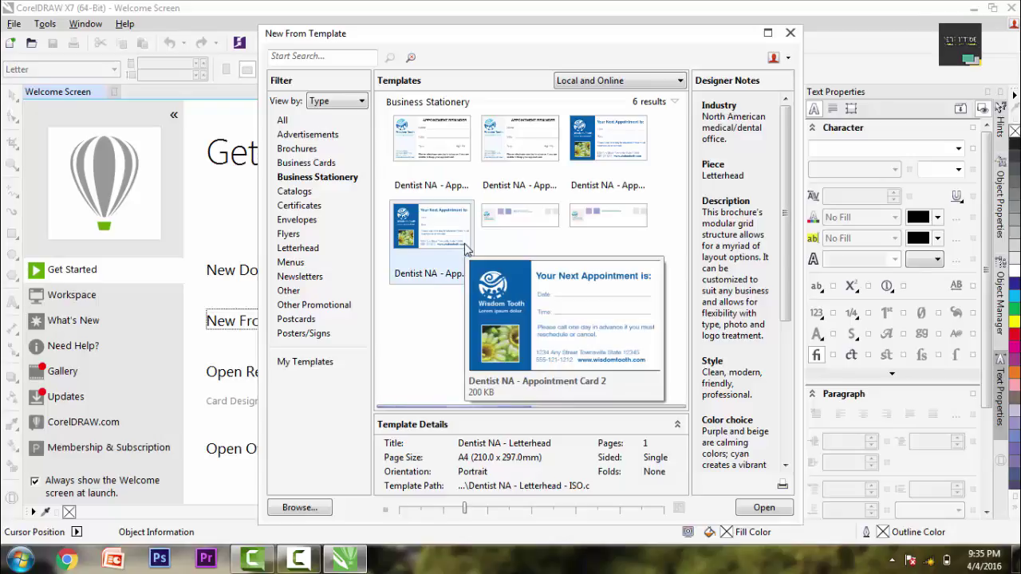
{"action": "mouse_move", "coordinate": [522, 231]}
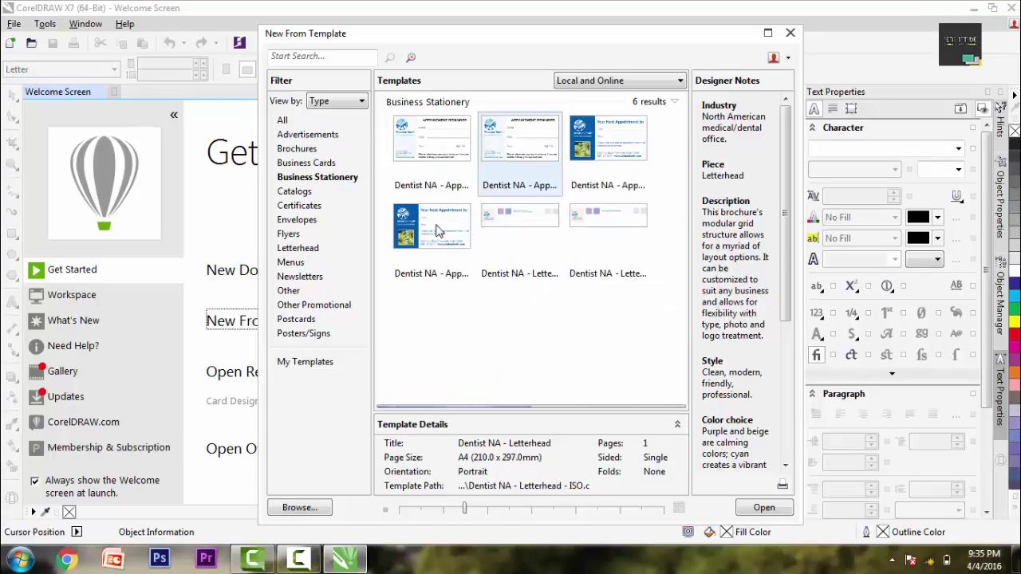
{"action": "left_click", "coordinate": [788, 35]}
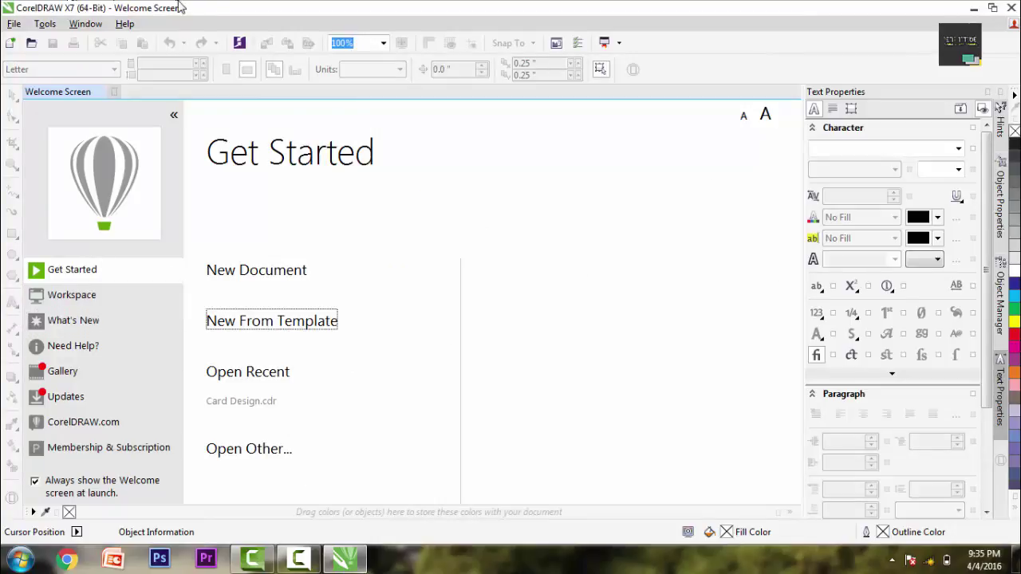
Start a new document named AKMR Studio with the CorelDRAW default preset destination
{"action": "left_click", "coordinate": [275, 275]}
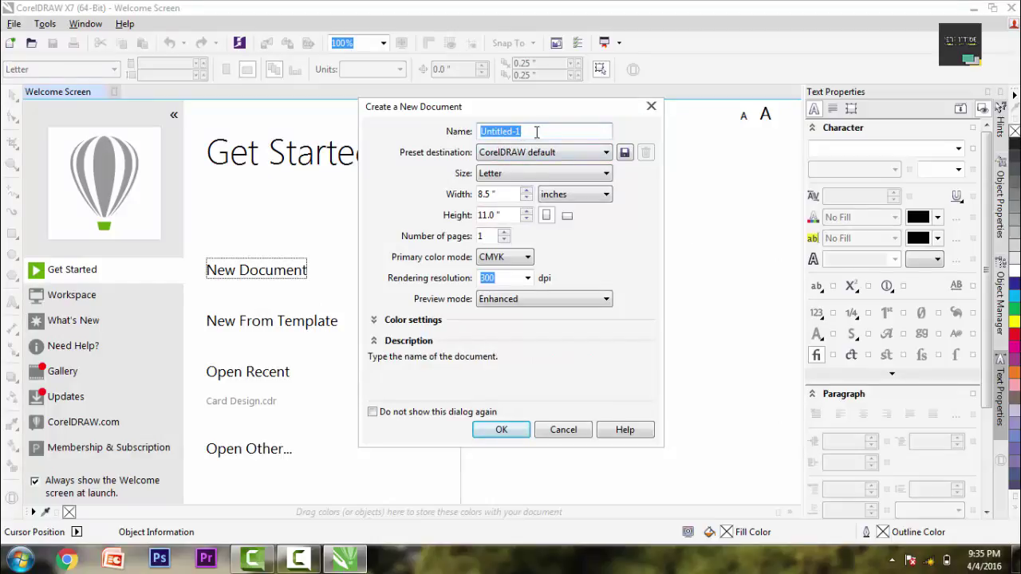
{"action": "left_click", "coordinate": [541, 129]}
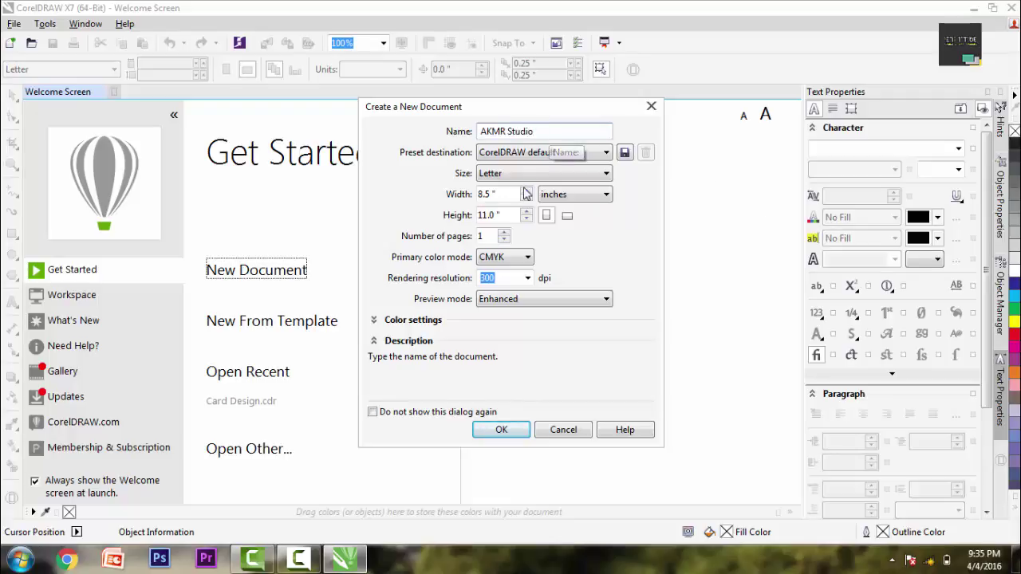
{"action": "left_click", "coordinate": [579, 152]}
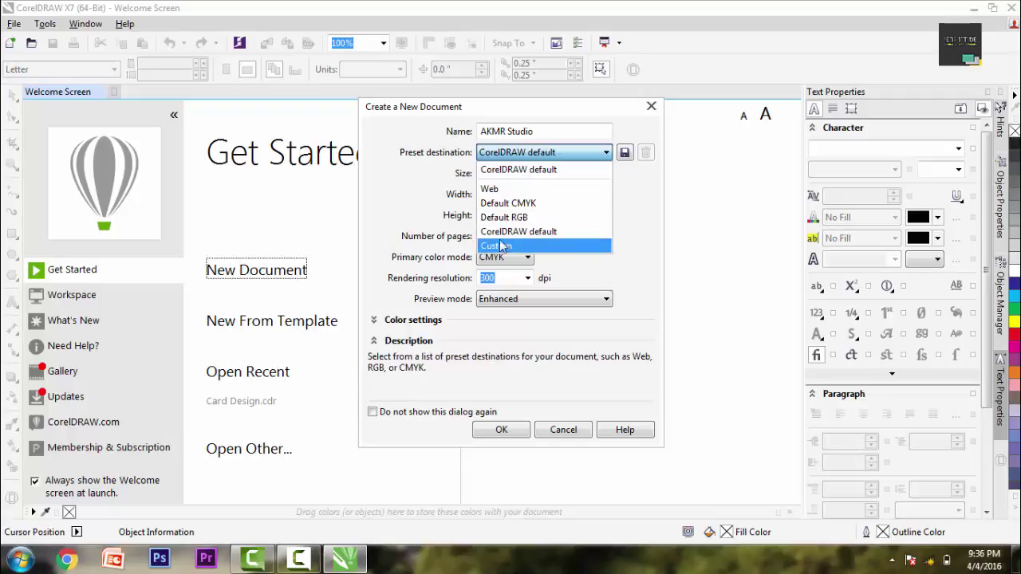
{"action": "left_click", "coordinate": [553, 171]}
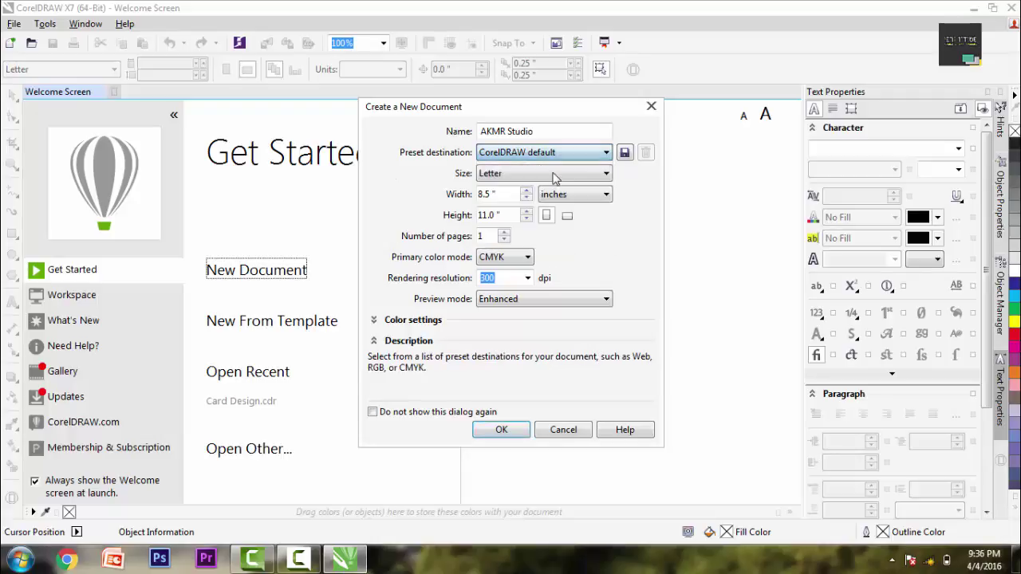
{"action": "left_click", "coordinate": [510, 177]}
{"action": "left_click", "coordinate": [510, 177]}
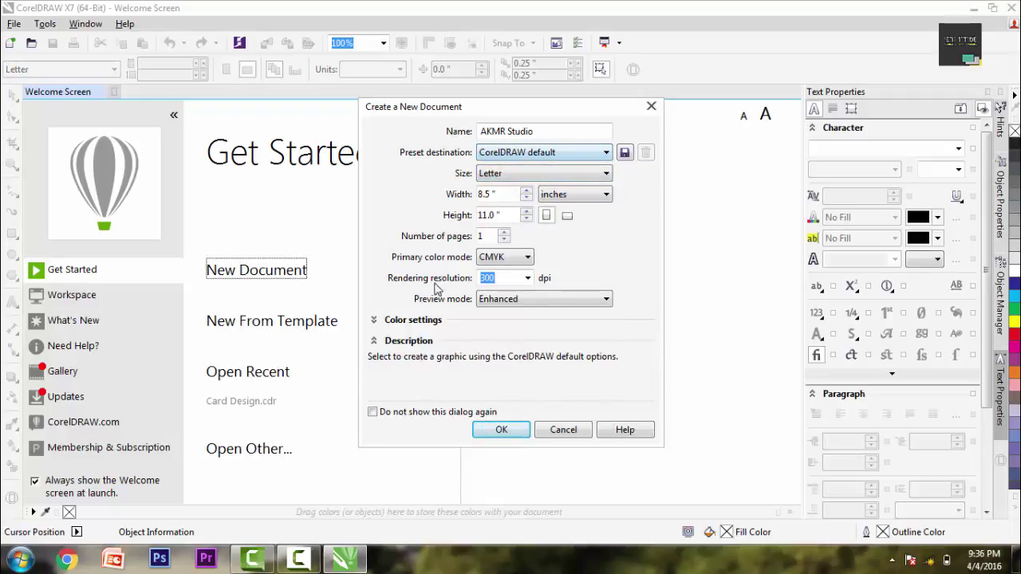
Set the new document's page size to A4
{"action": "left_click", "coordinate": [578, 177]}
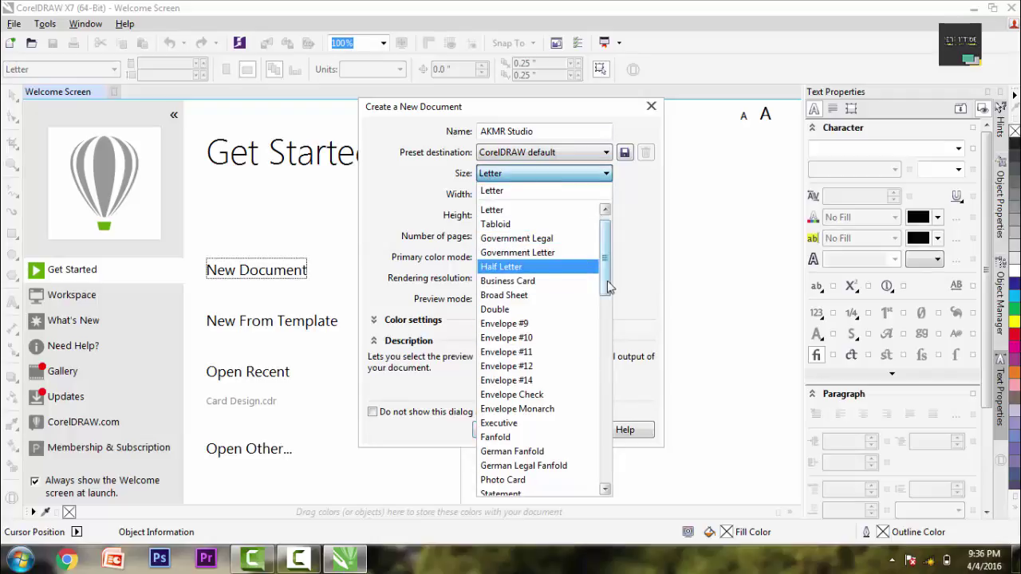
{"action": "left_click_drag", "start_coordinate": [606, 257], "coordinate": [620, 368]}
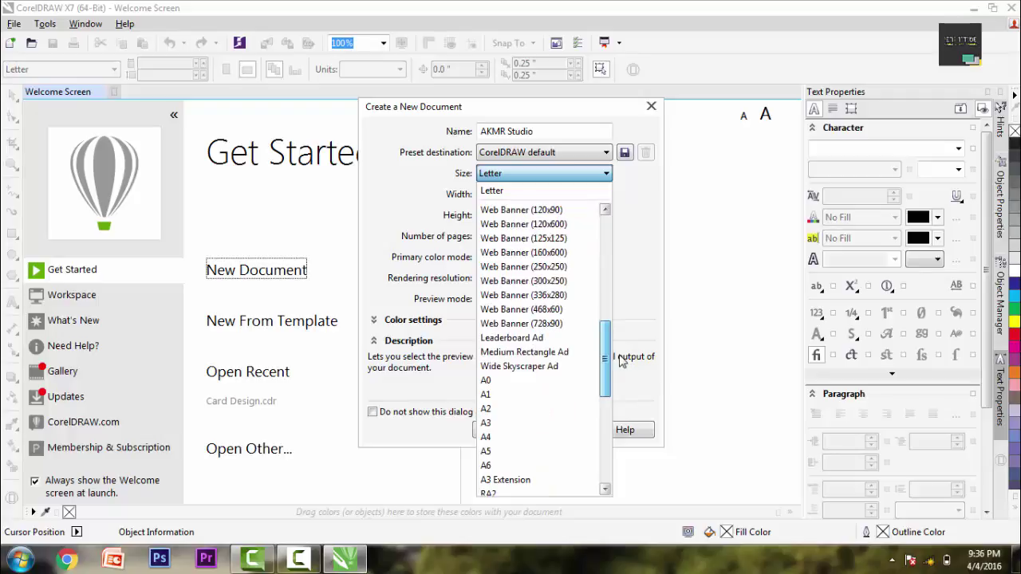
{"action": "left_click", "coordinate": [536, 444]}
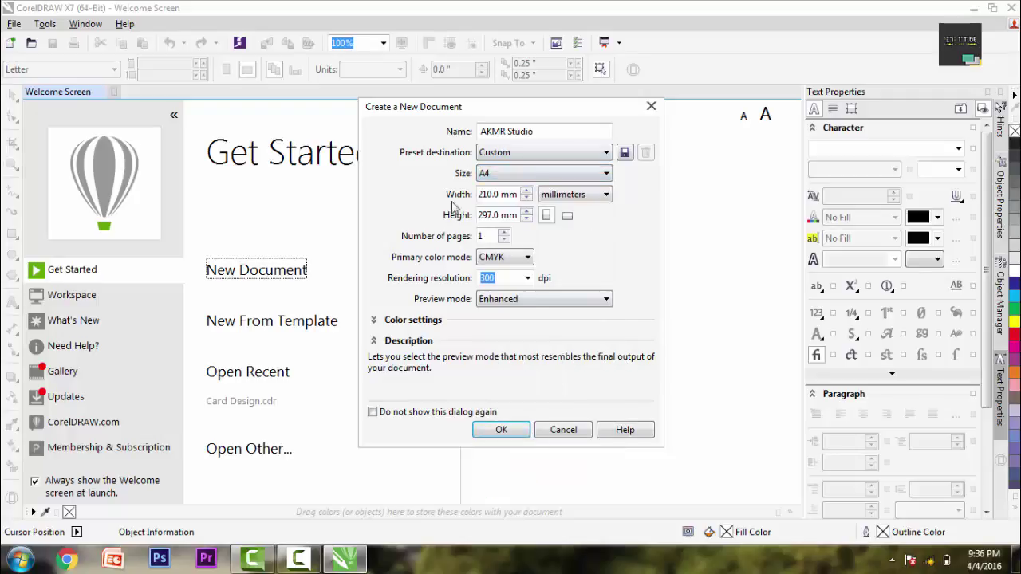
{"action": "left_click", "coordinate": [524, 155]}
{"action": "left_click", "coordinate": [524, 154]}
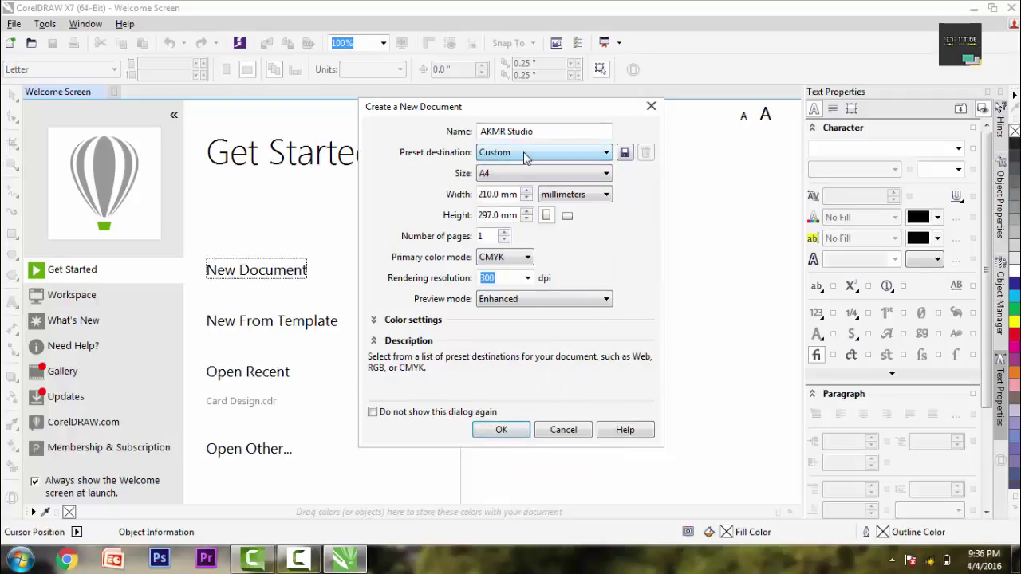
{"action": "left_click", "coordinate": [524, 154]}
{"action": "left_click", "coordinate": [524, 154]}
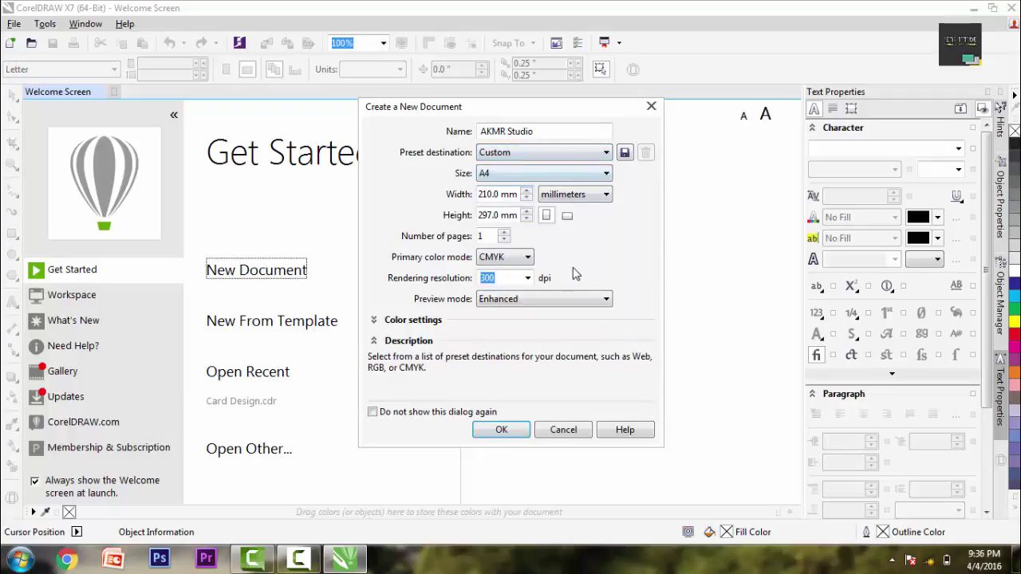
{"action": "left_click", "coordinate": [503, 302]}
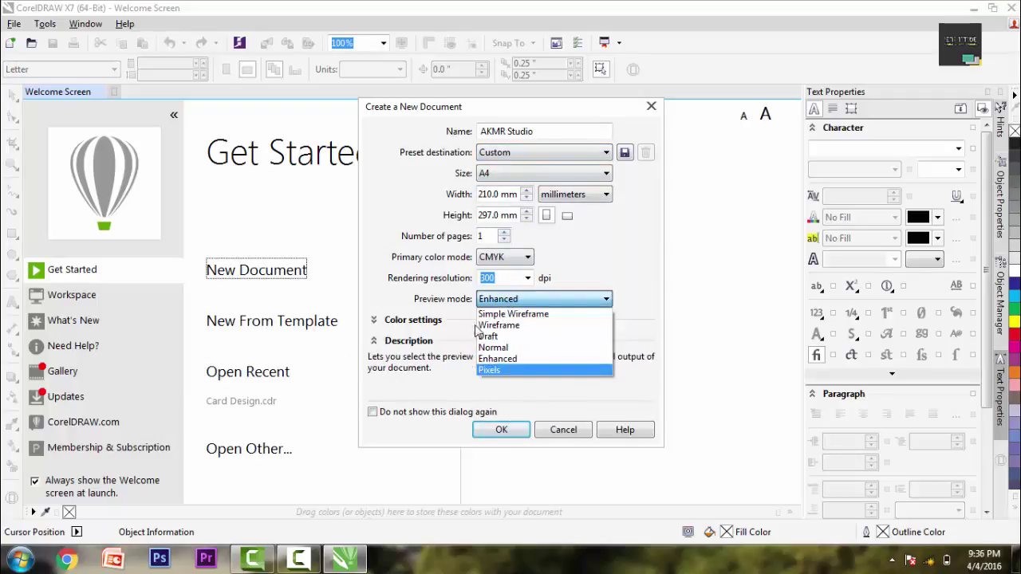
{"action": "left_click", "coordinate": [407, 266]}
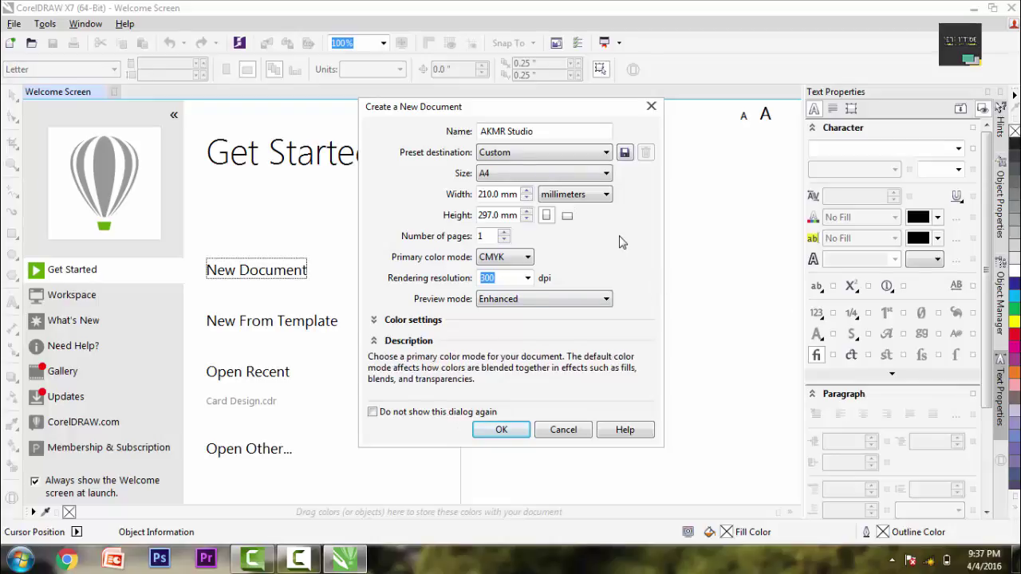
Save the current new-document settings as a destination preset named AKMR Studio
{"action": "left_click", "coordinate": [626, 154]}
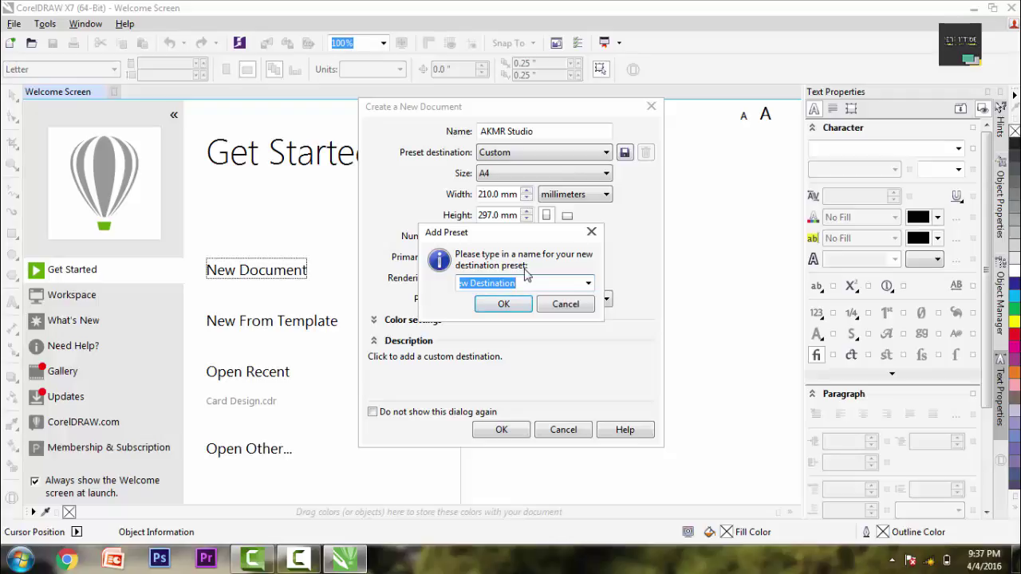
{"action": "type", "text": "A"}
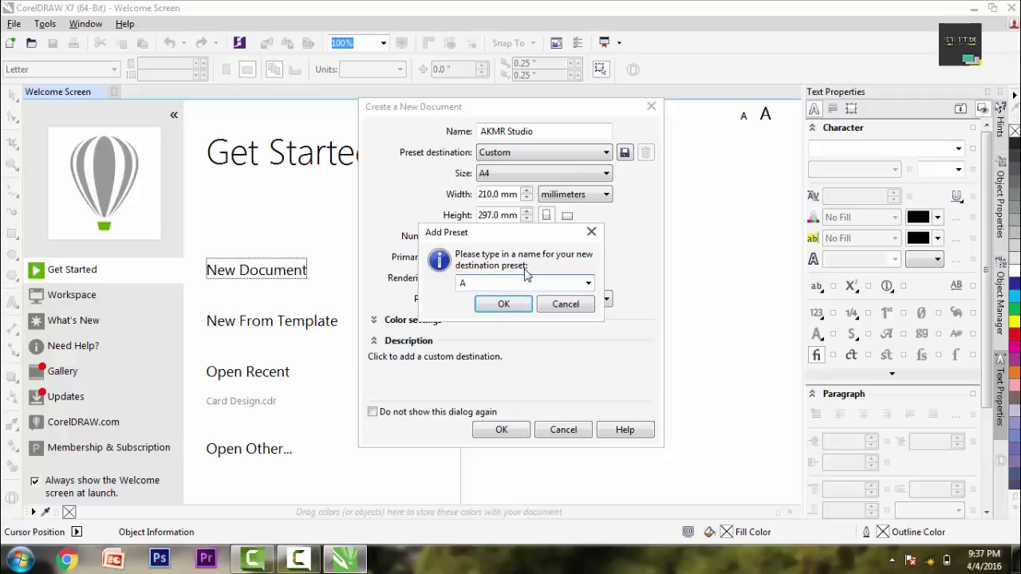
{"action": "type", "text": "KMR Studio"}
{"action": "left_click", "coordinate": [506, 305]}
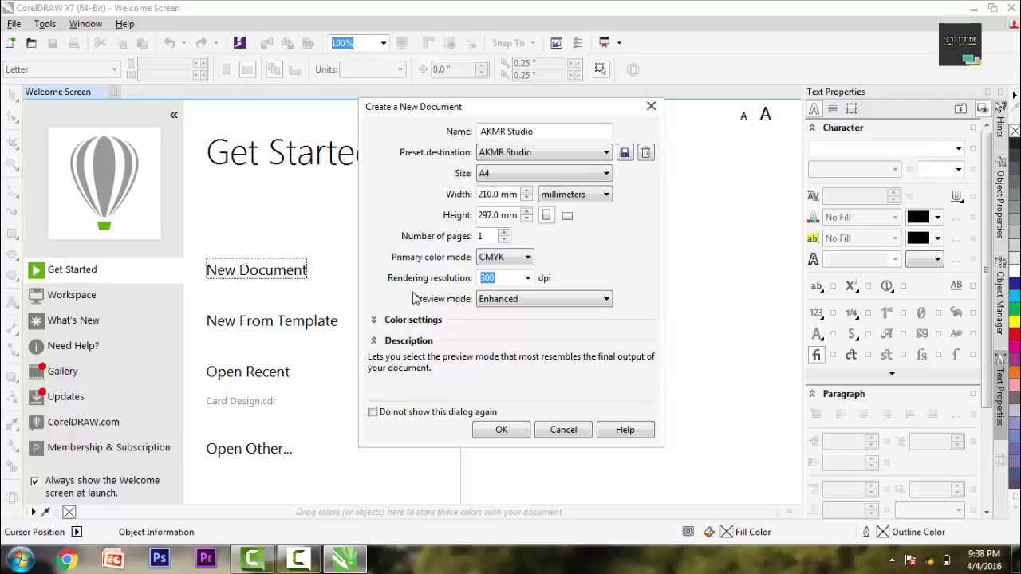
Check the rendering resolution options, keep 300 dpi, and create the document
{"action": "left_click", "coordinate": [528, 278]}
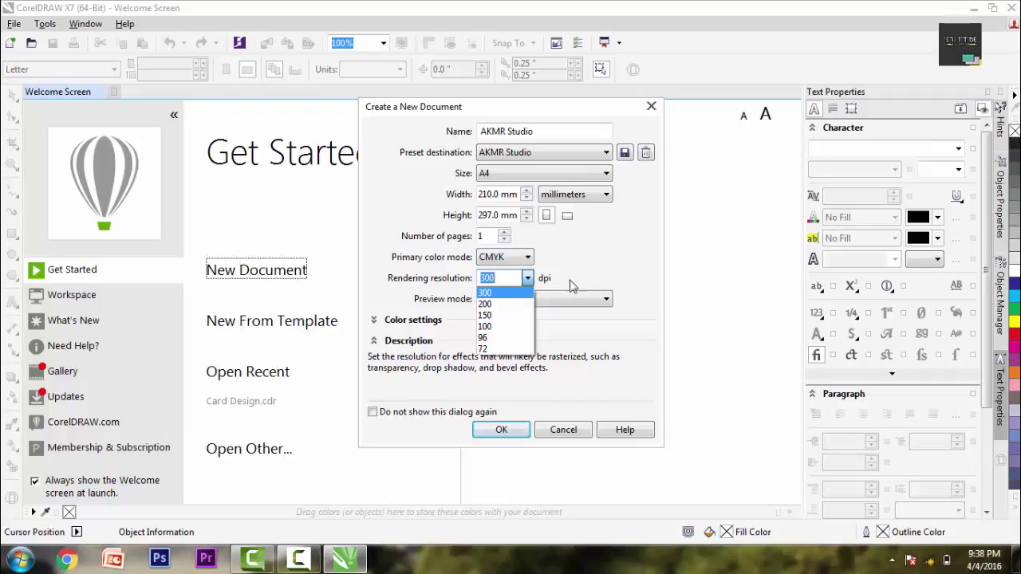
{"action": "left_click", "coordinate": [628, 252]}
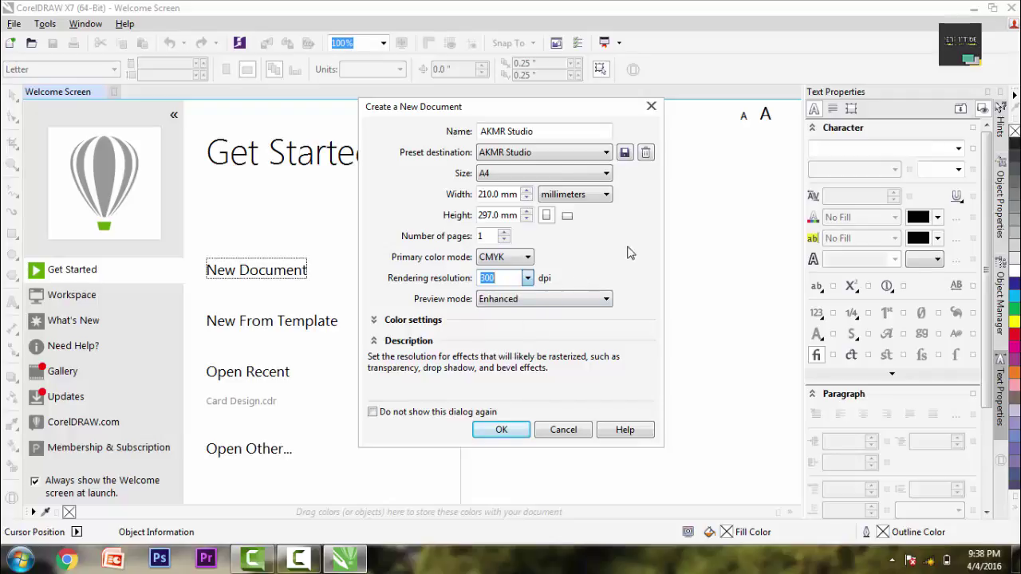
{"action": "left_click", "coordinate": [504, 430]}
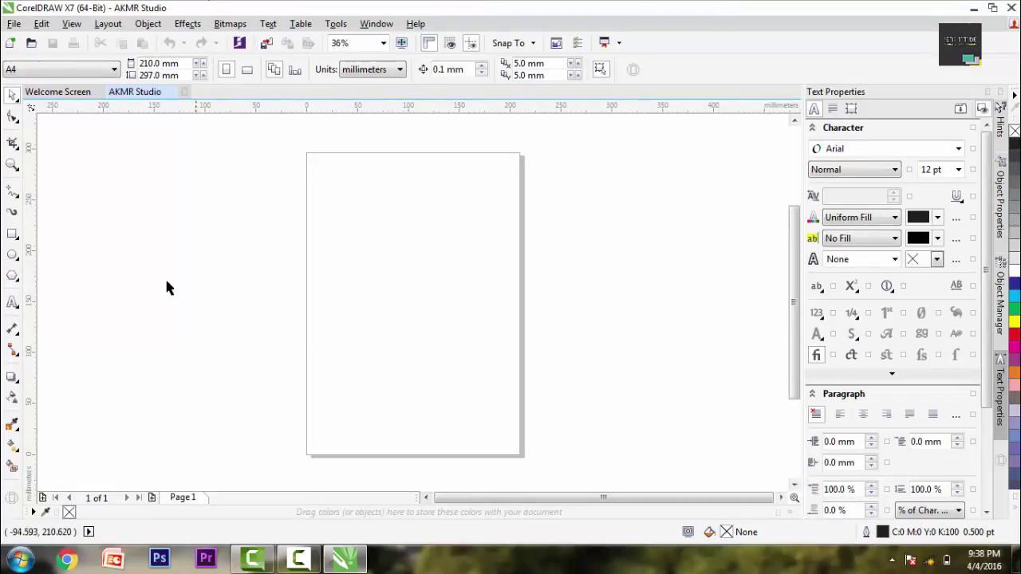
{"action": "left_click_drag", "start_coordinate": [186, 148], "coordinate": [587, 335]}
{"action": "left_click_drag", "start_coordinate": [611, 129], "coordinate": [177, 451]}
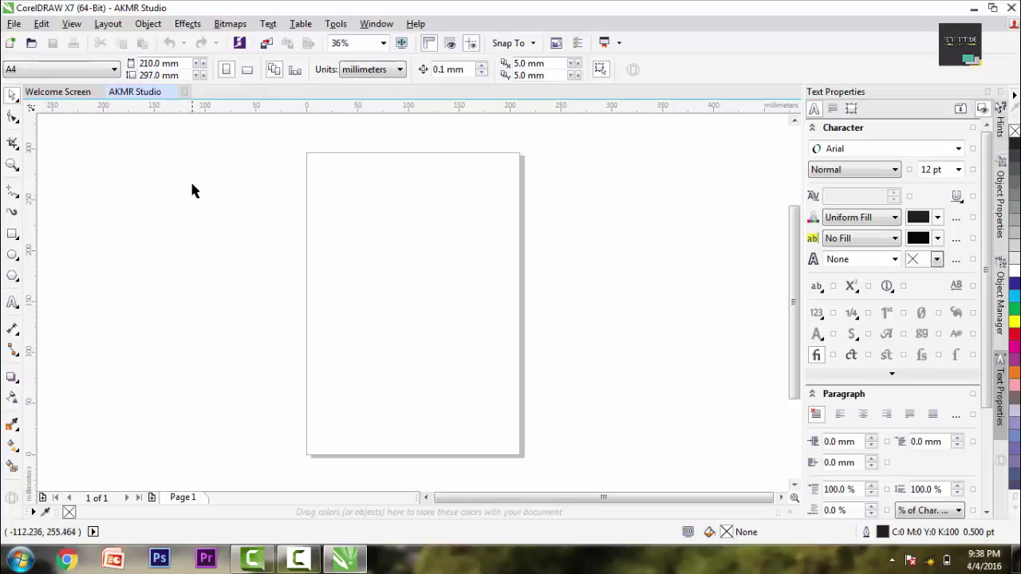
{"action": "scroll", "coordinate": [614, 505], "scroll_direction": "down", "scroll_amount": 1}
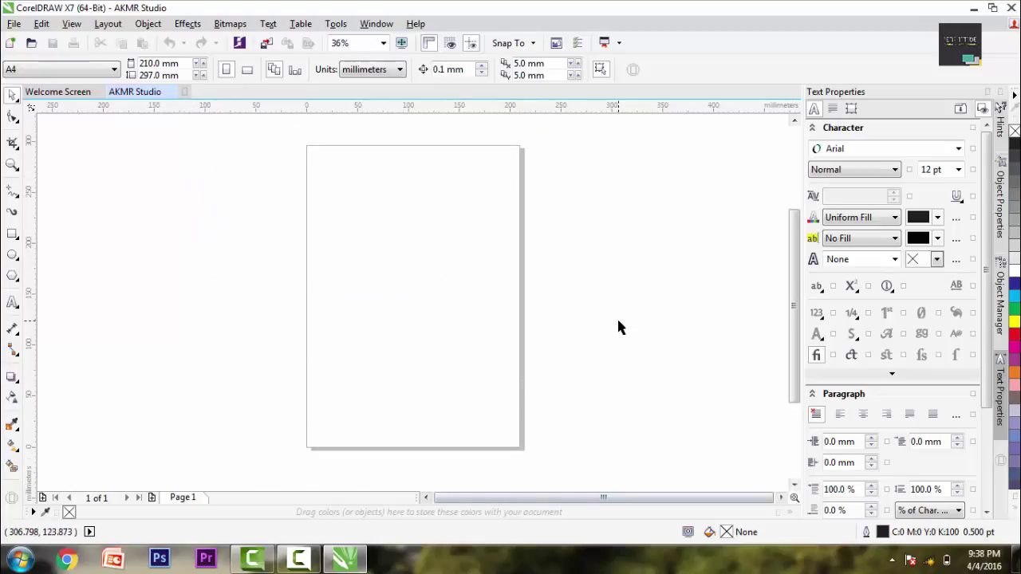
{"action": "left_click_drag", "start_coordinate": [501, 321], "coordinate": [240, 172]}
Review the available page size presets and measurement units for the document without changing either
{"action": "left_click", "coordinate": [58, 70]}
{"action": "left_click", "coordinate": [58, 70]}
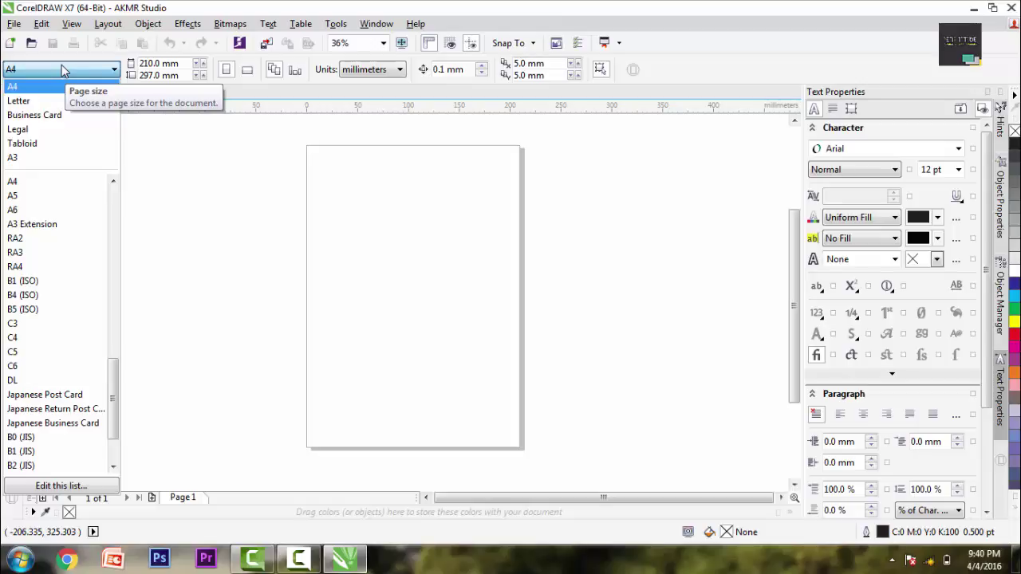
{"action": "left_click", "coordinate": [258, 217]}
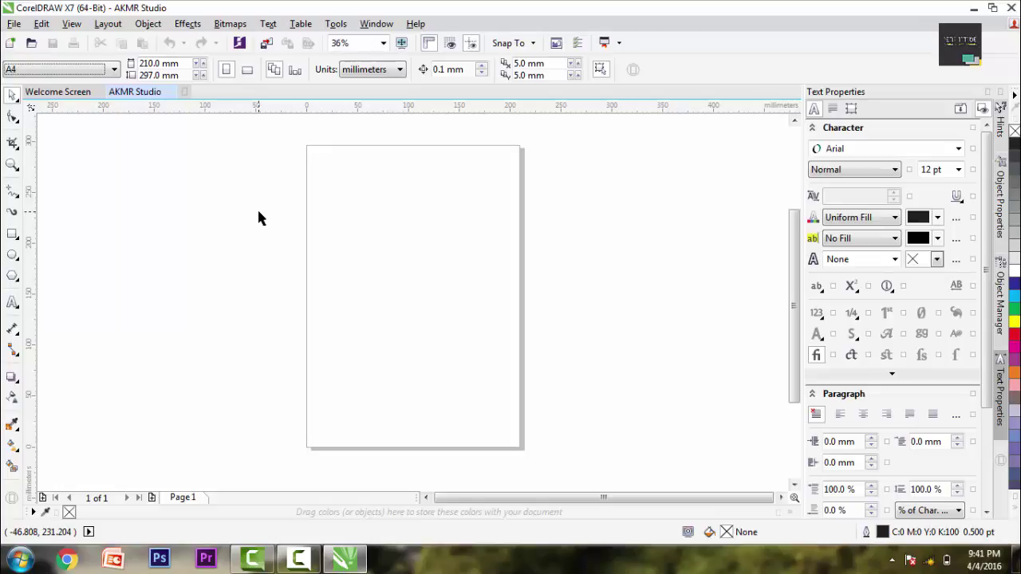
{"action": "left_click", "coordinate": [365, 69]}
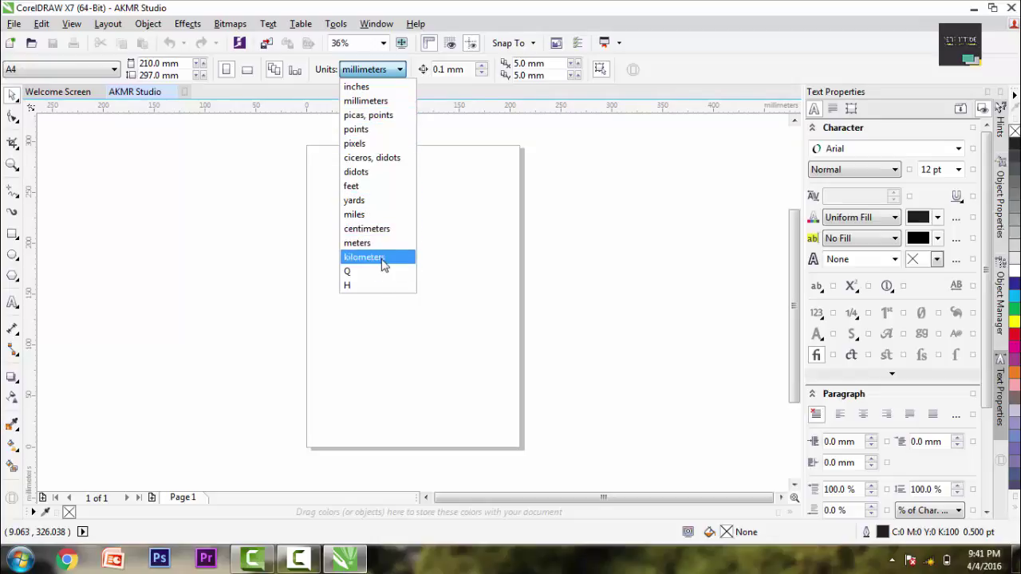
{"action": "left_click", "coordinate": [449, 195]}
Try feet and inches as the document units, and reapply the A4 page size preset
{"action": "left_click", "coordinate": [397, 70]}
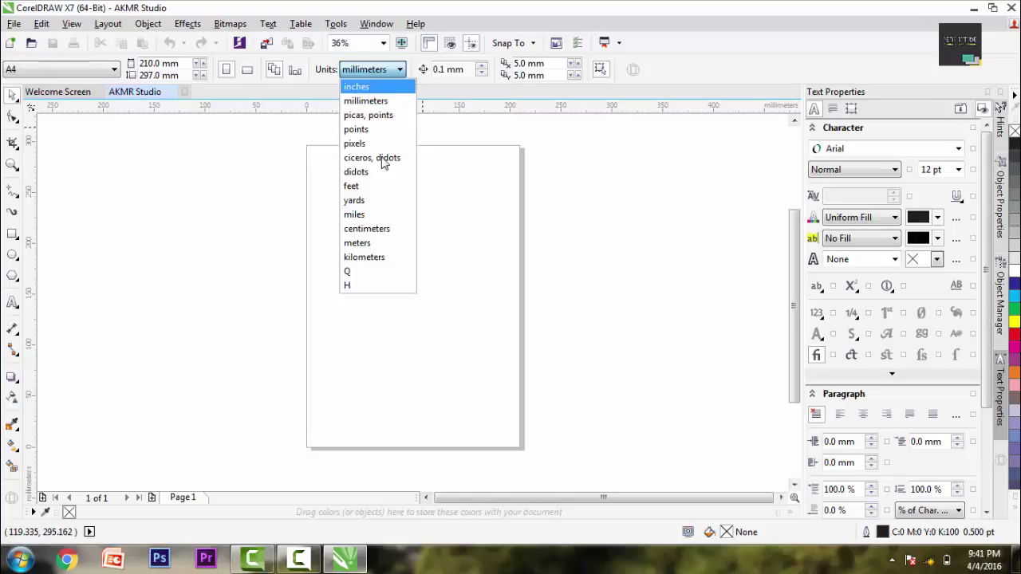
{"action": "left_click", "coordinate": [384, 186]}
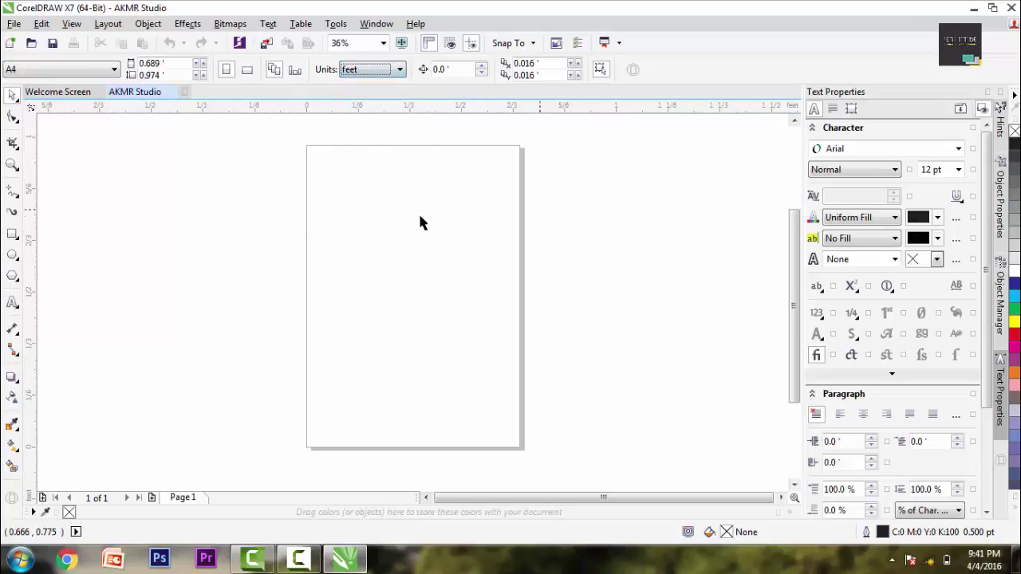
{"action": "left_click", "coordinate": [356, 71]}
{"action": "left_click", "coordinate": [357, 86]}
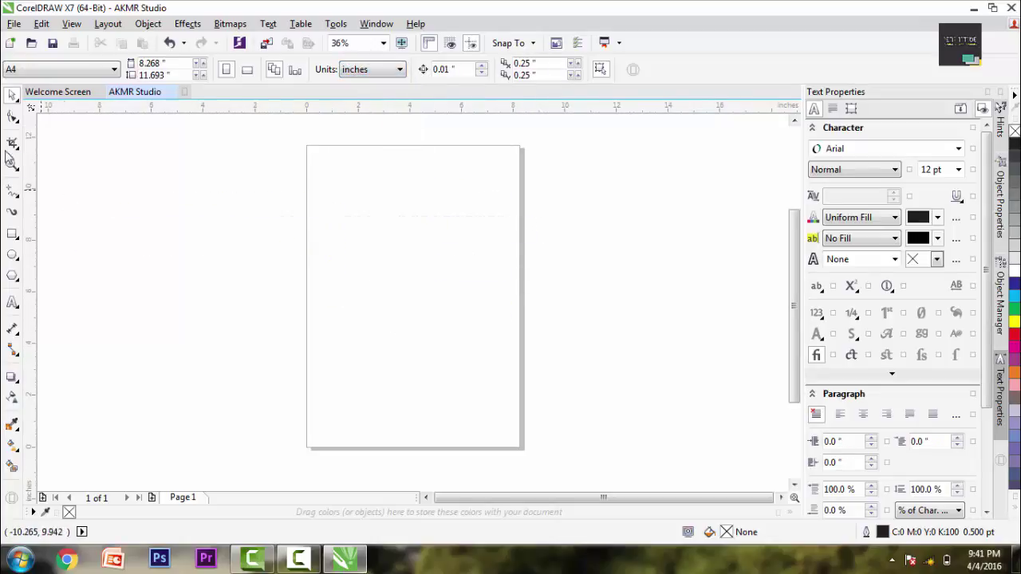
{"action": "left_click", "coordinate": [52, 72]}
{"action": "left_click", "coordinate": [32, 83]}
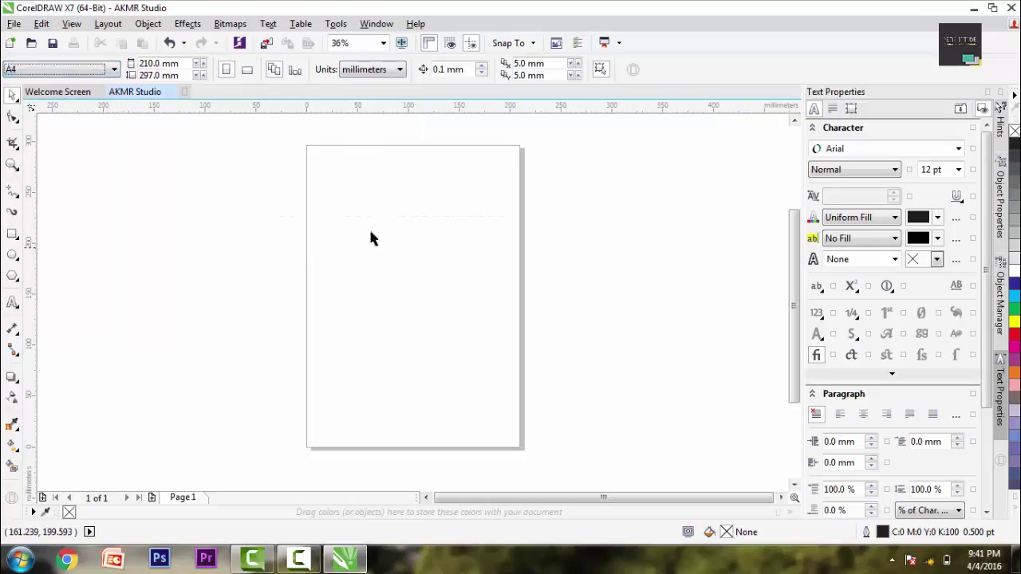
Change the document units to feet and set the page to a custom size of 10 by 10 feet
{"action": "left_click", "coordinate": [355, 72]}
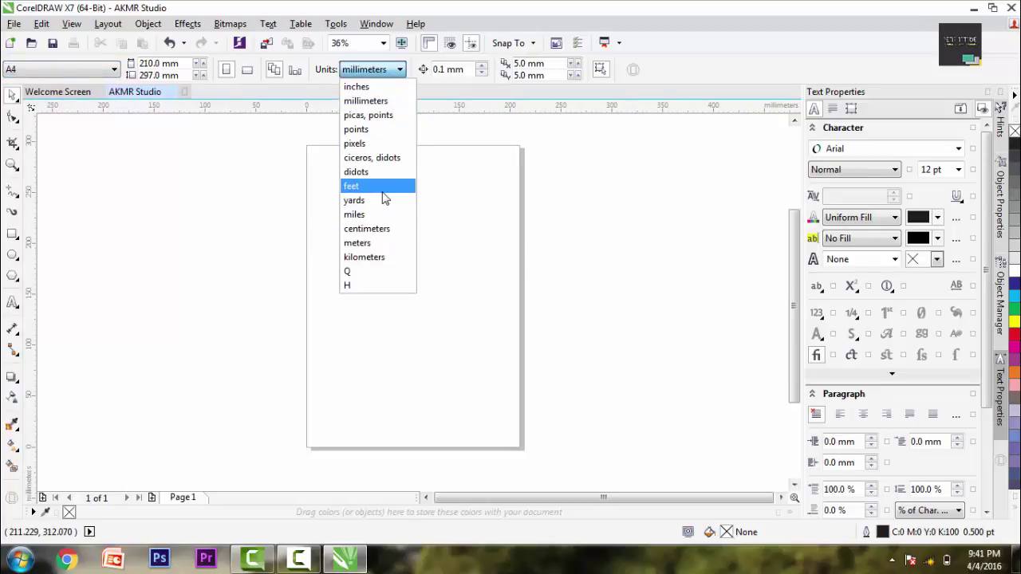
{"action": "left_click", "coordinate": [389, 186]}
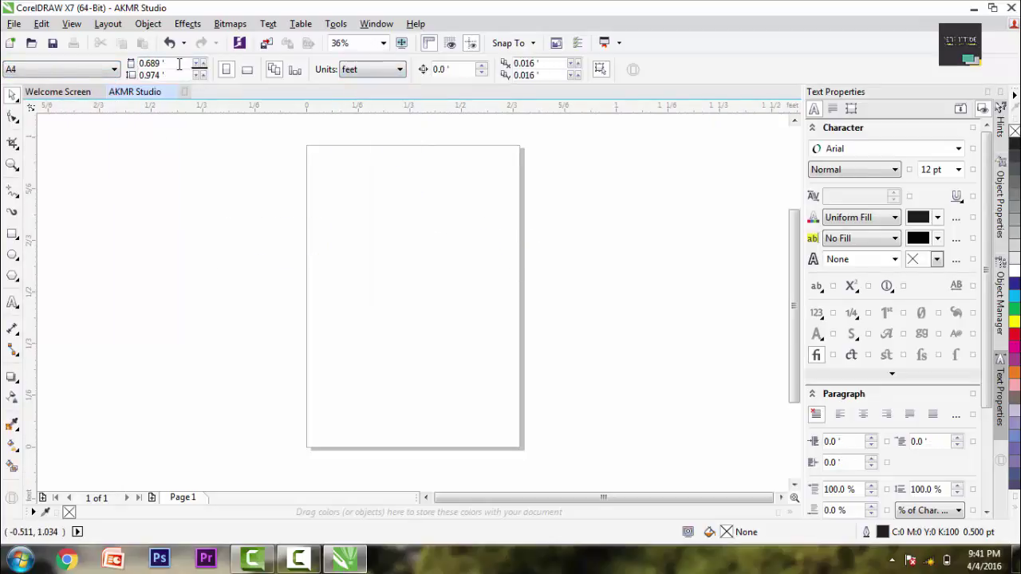
{"action": "left_click_drag", "start_coordinate": [177, 63], "coordinate": [140, 63]}
{"action": "type", "text": "10"}
{"action": "key", "text": "Tab"}
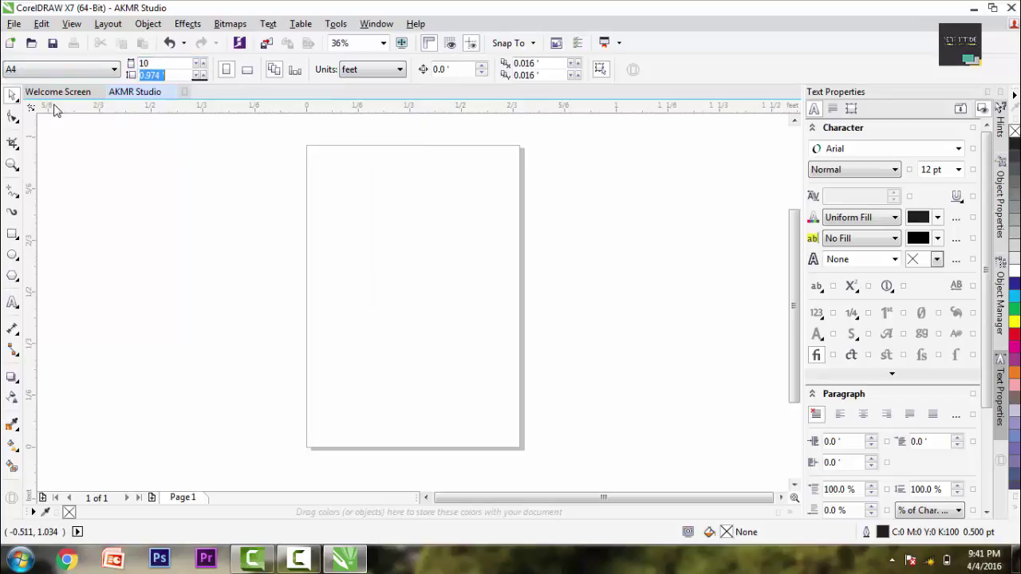
{"action": "type", "text": "10"}
{"action": "key", "text": "Return"}
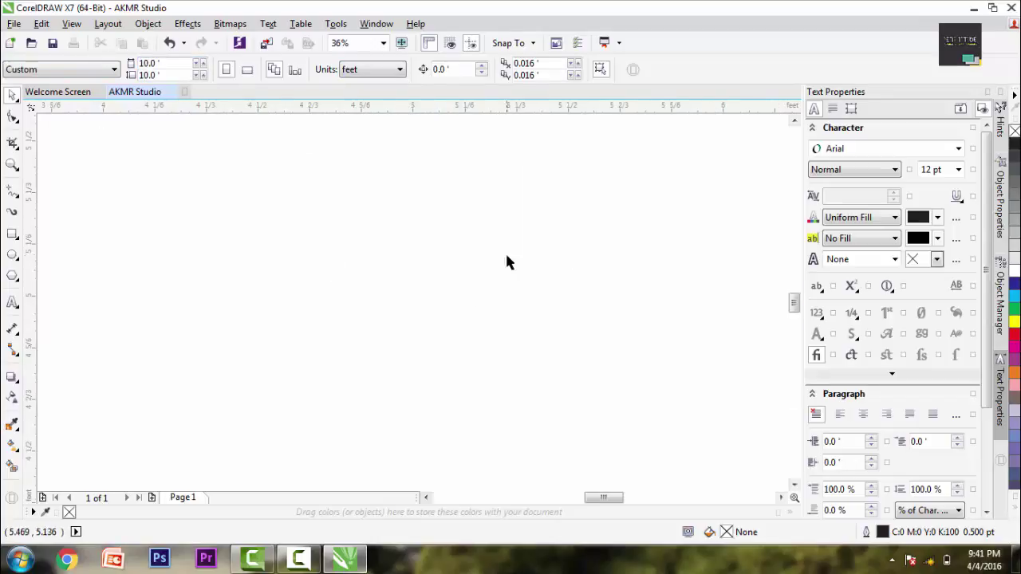
Examine the whole 10 by 10 foot page at a reduced zoom level
{"action": "scroll", "coordinate": [505, 263], "scroll_direction": "down", "scroll_amount": 5}
{"action": "scroll", "coordinate": [515, 280], "scroll_direction": "up", "scroll_amount": 1}
{"action": "left_click_drag", "start_coordinate": [178, 284], "coordinate": [472, 331]}
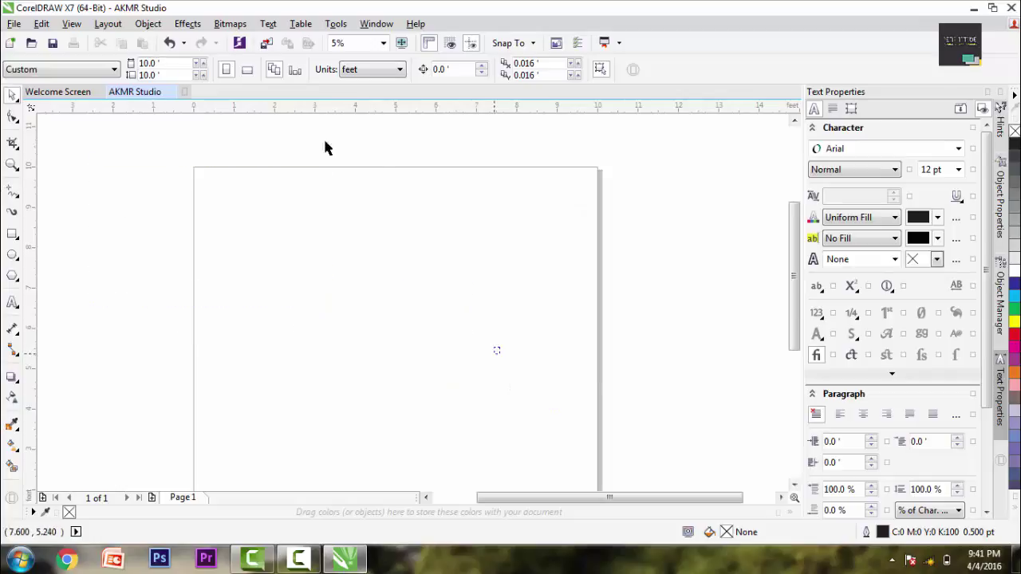
{"action": "scroll", "coordinate": [330, 253], "scroll_direction": "down", "scroll_amount": 1}
{"action": "scroll", "coordinate": [356, 253], "scroll_direction": "down", "scroll_amount": 3}
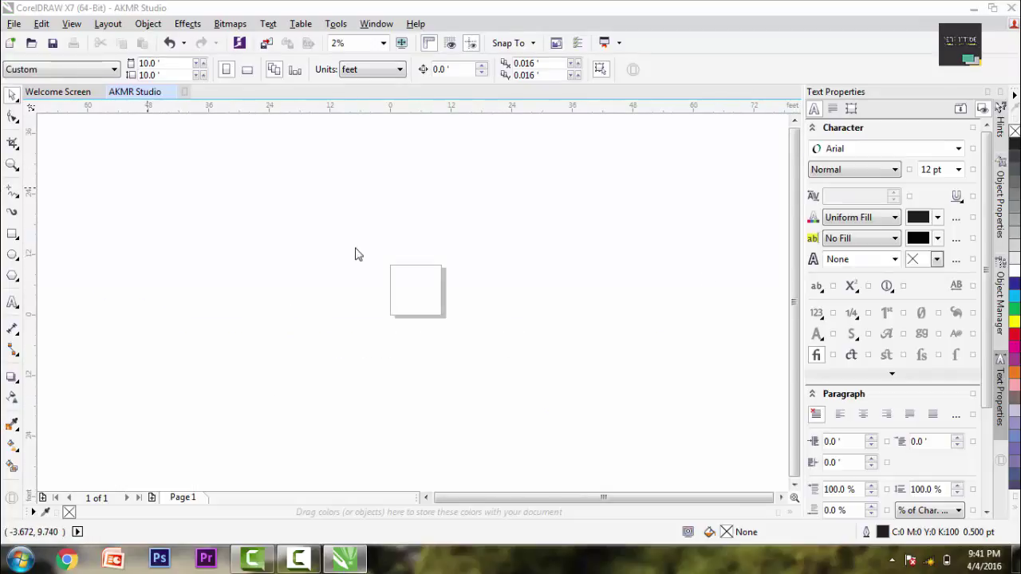
{"action": "left_click", "coordinate": [624, 303]}
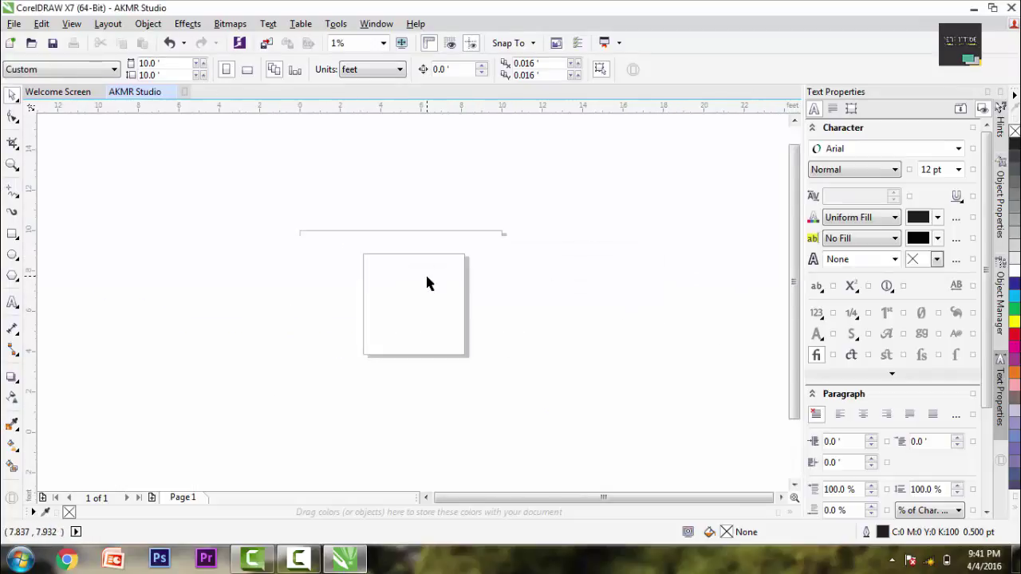
{"action": "scroll", "coordinate": [428, 275], "scroll_direction": "up", "scroll_amount": 1}
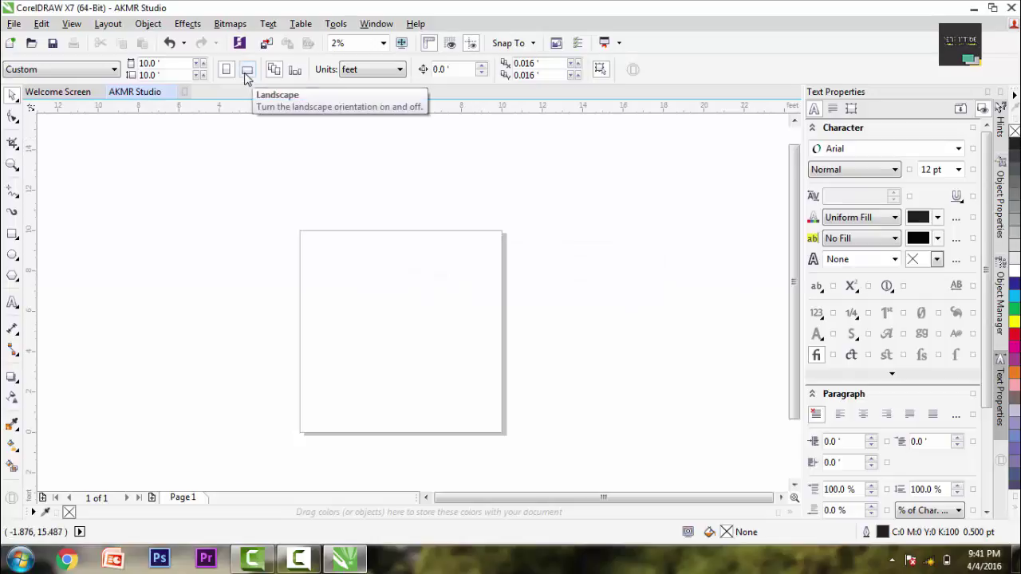
Return the page to the A4 preset and fit the whole page in view
{"action": "left_click", "coordinate": [73, 70]}
{"action": "left_click", "coordinate": [50, 101]}
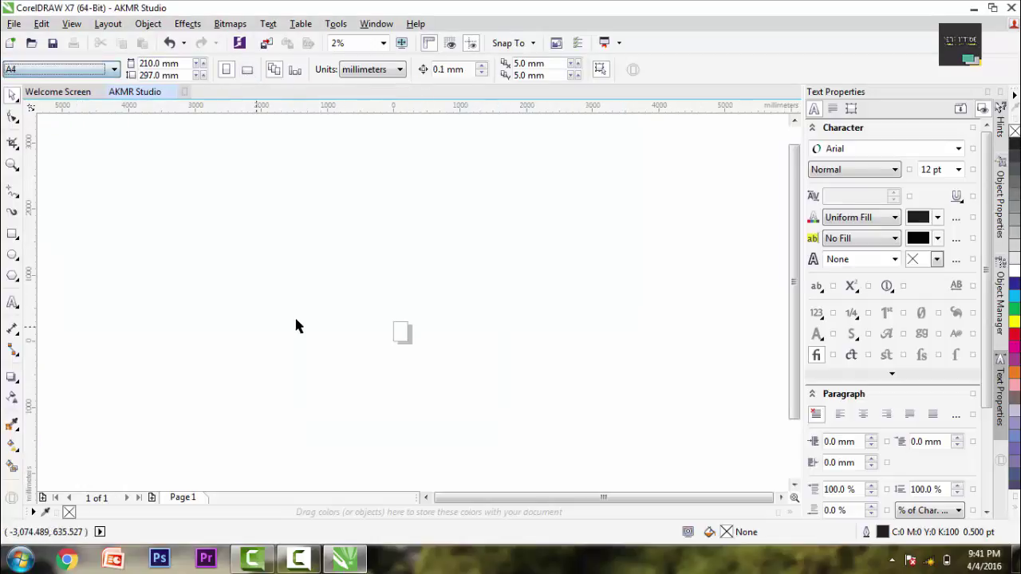
{"action": "scroll", "coordinate": [473, 390], "scroll_direction": "up", "scroll_amount": 2}
{"action": "scroll", "coordinate": [228, 263], "scroll_direction": "down", "scroll_amount": 1}
{"action": "scroll", "coordinate": [401, 323], "scroll_direction": "up", "scroll_amount": 3}
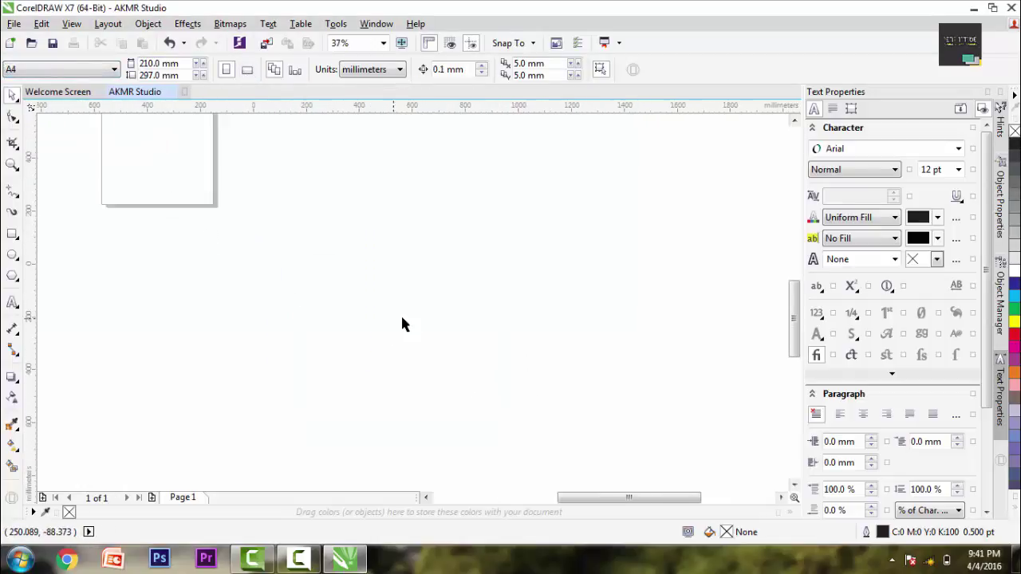
{"action": "scroll", "coordinate": [405, 333], "scroll_direction": "down", "scroll_amount": 1}
{"action": "key", "text": "shift+F4"}
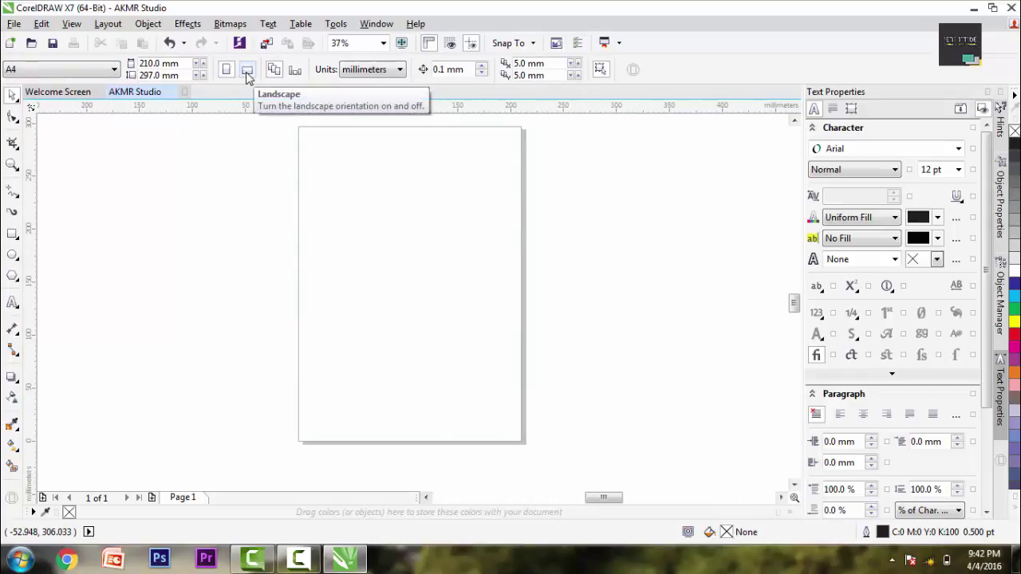
Switch the A4 page to landscape orientation and fit it in view
{"action": "left_click", "coordinate": [247, 71]}
{"action": "key", "text": "shift+F4"}
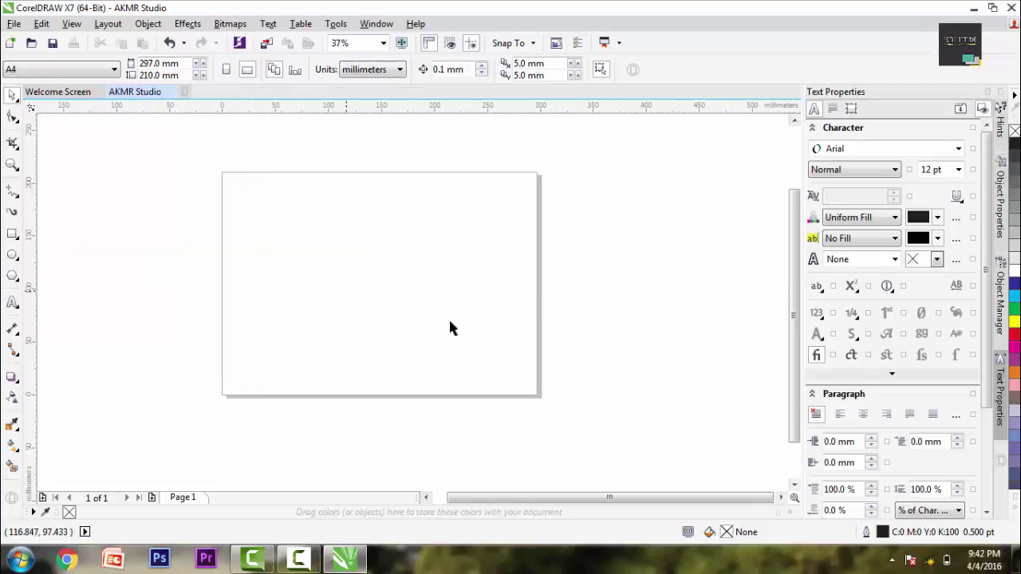
{"action": "left_click", "coordinate": [159, 63]}
{"action": "left_click", "coordinate": [172, 75]}
{"action": "left_click_drag", "start_coordinate": [483, 222], "coordinate": [344, 283]}
{"action": "key", "text": "ctrl+z"}
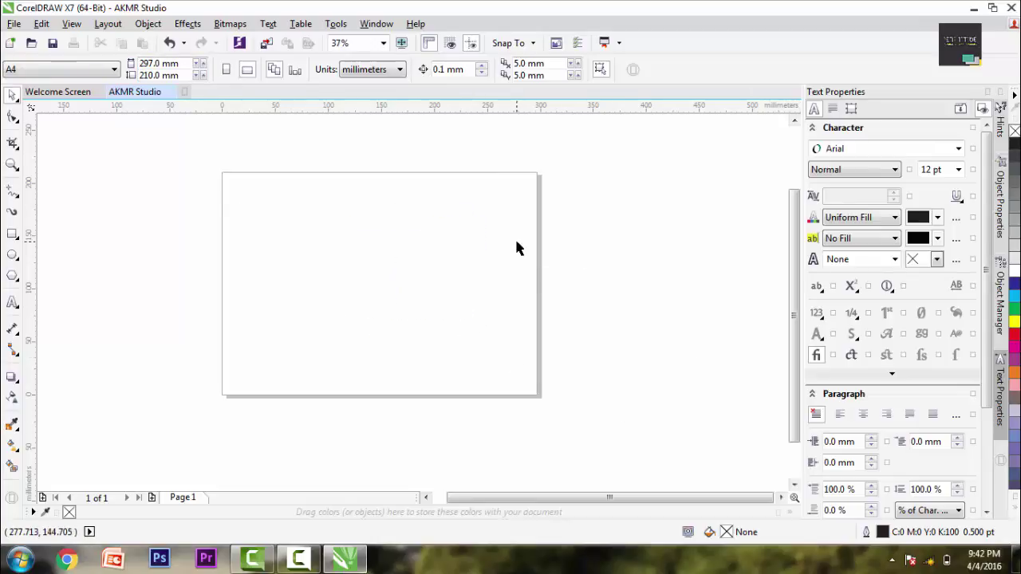